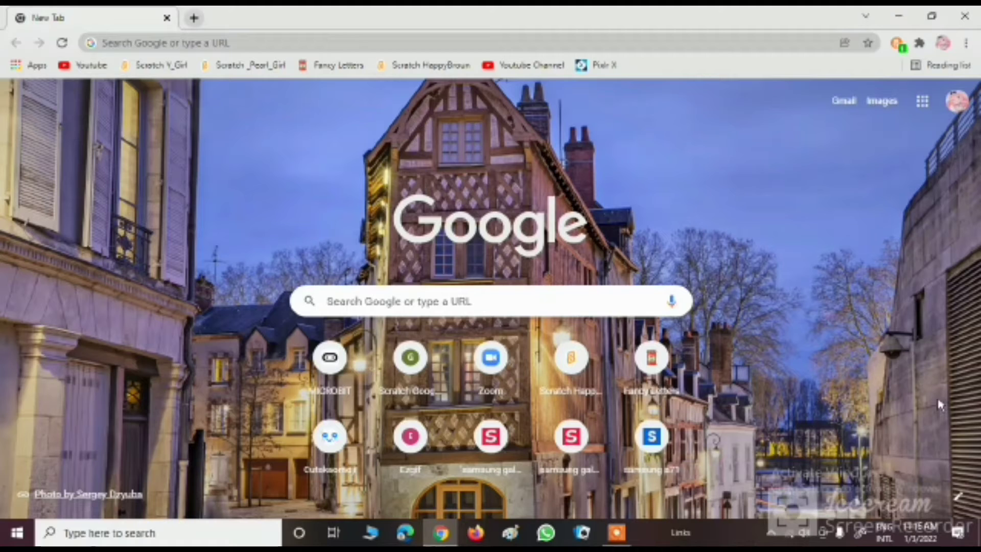
Open the new tab page's customization options and browse the available background collections.
left_click(959, 499)
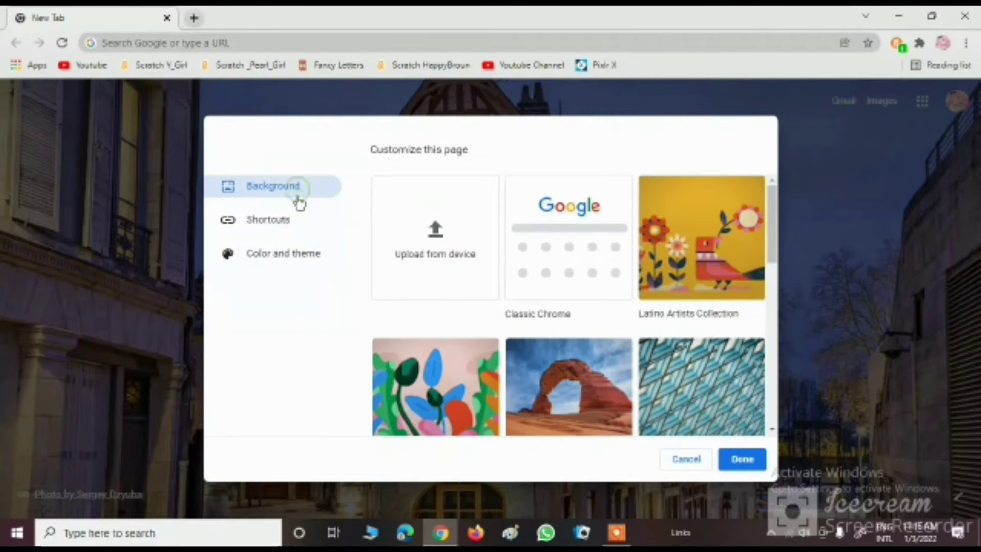
scroll(578, 247, "down", 3)
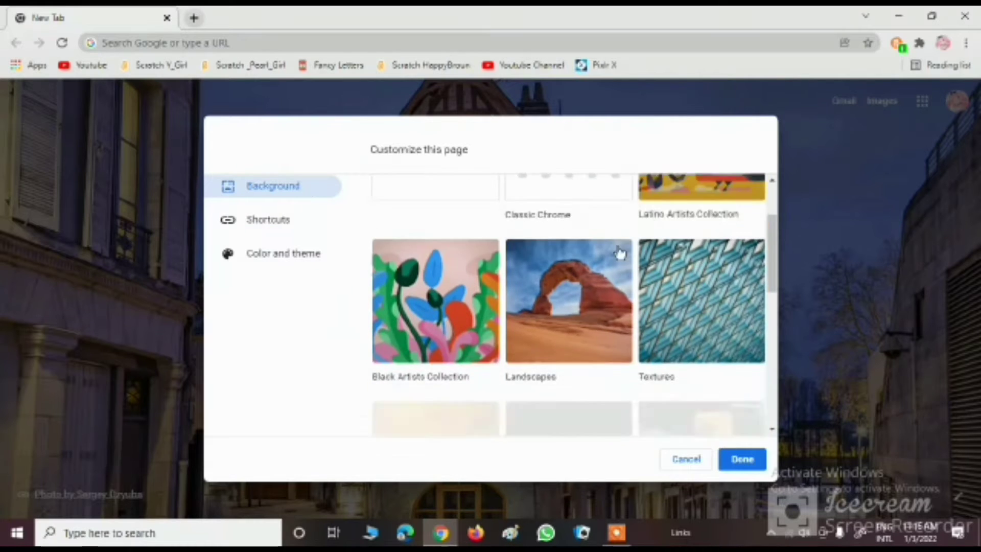
scroll(649, 266, "down", 8)
scroll(647, 258, "up", 12)
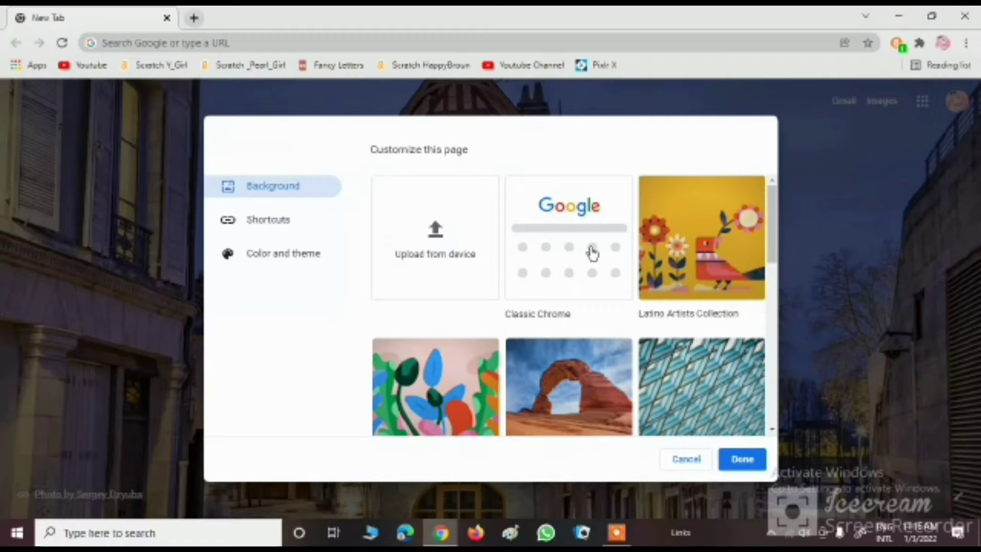
Apply the red background with colorful confetti shapes from the Latino Artists Collection.
left_click(704, 250)
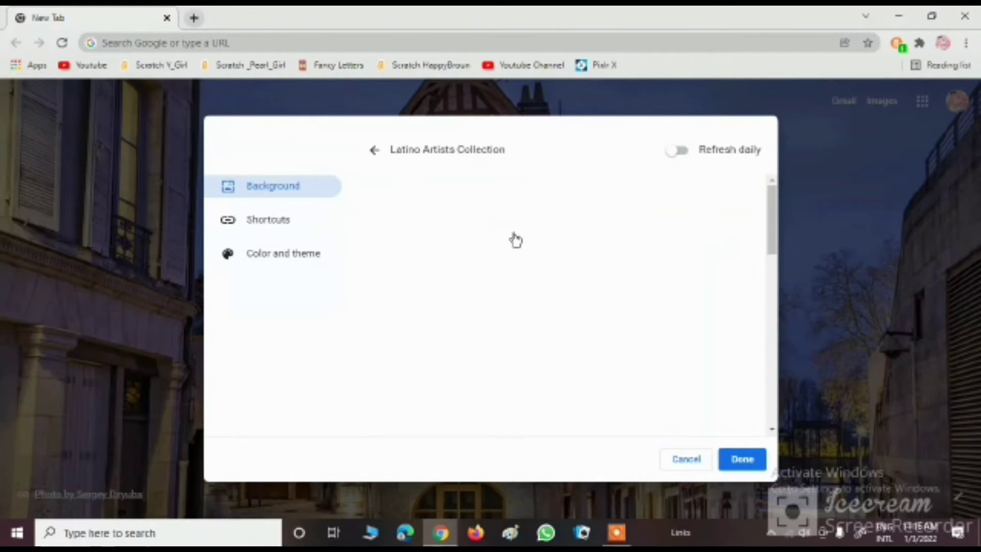
scroll(571, 268, "down", 3)
scroll(572, 281, "down", 5)
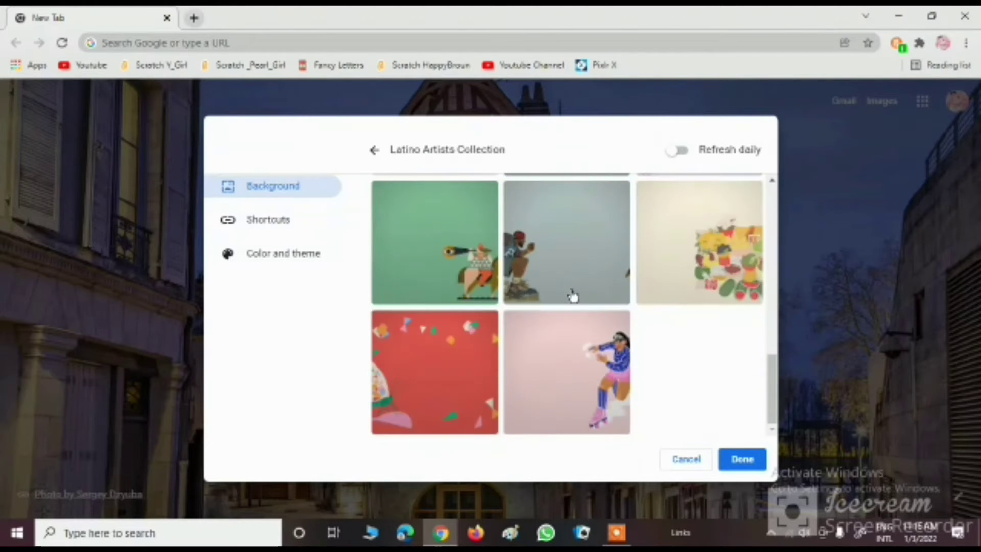
left_click(479, 378)
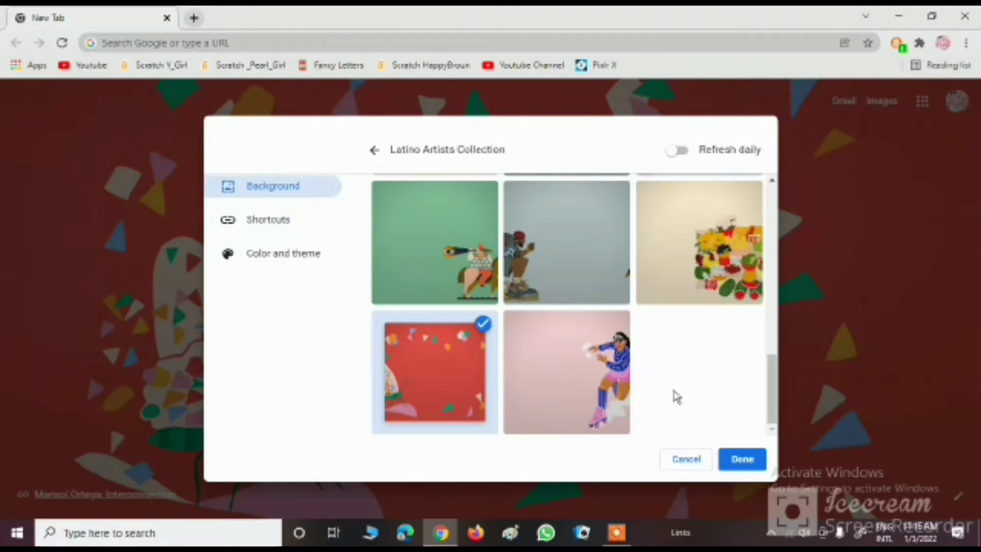
scroll(564, 325, "up", 8)
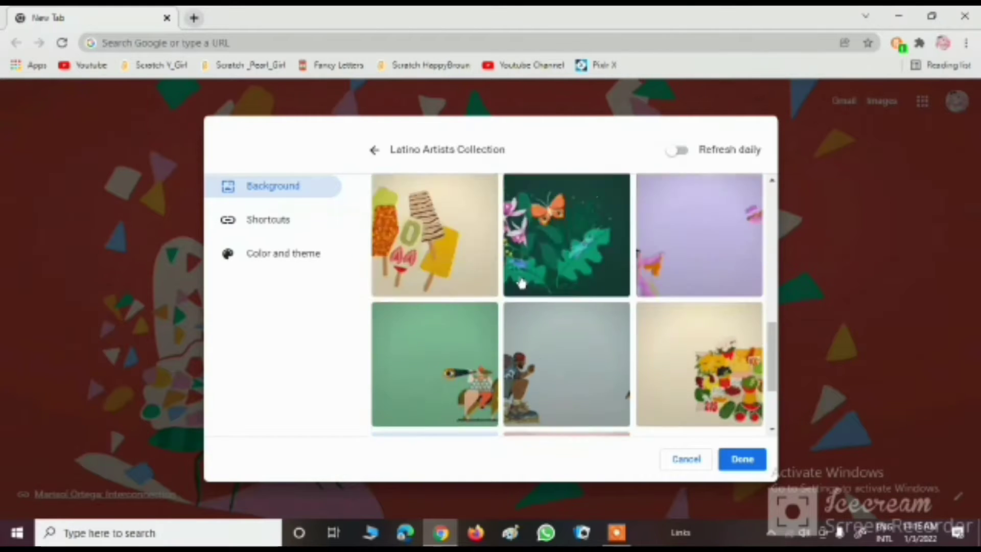
Set the page background to the sunset bridge photo from the Cityscapes collection.
left_click(376, 149)
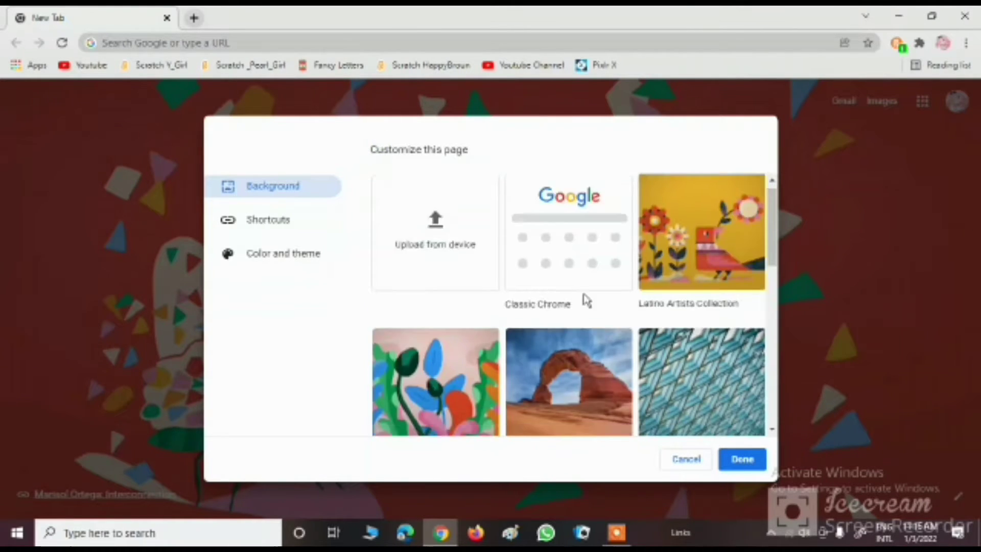
scroll(586, 312, "down", 10)
scroll(441, 342, "up", 3)
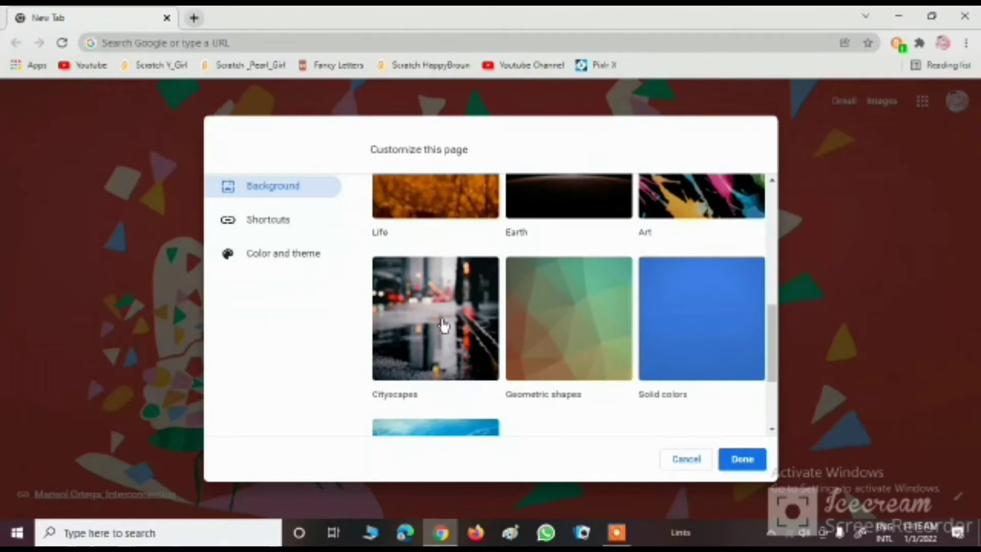
left_click(445, 319)
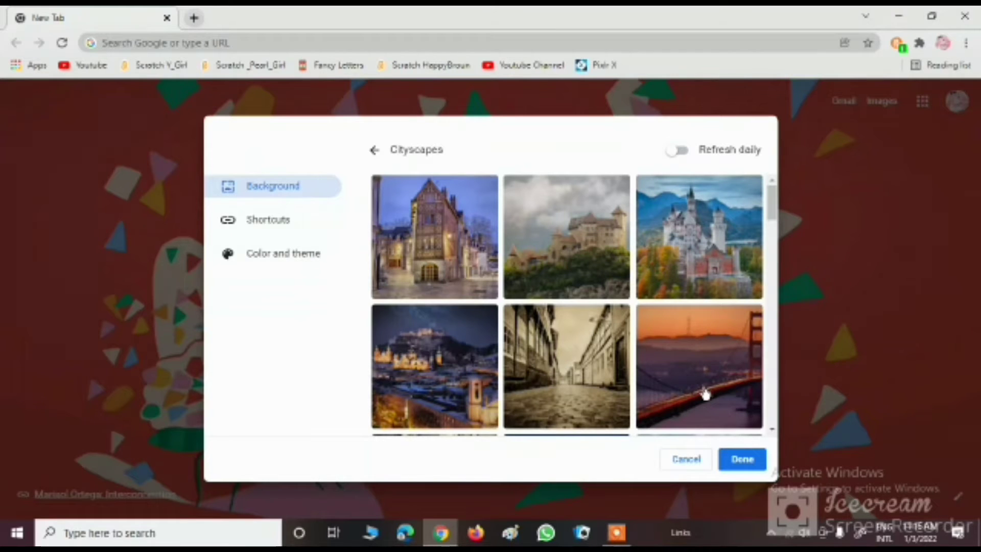
left_click(713, 374)
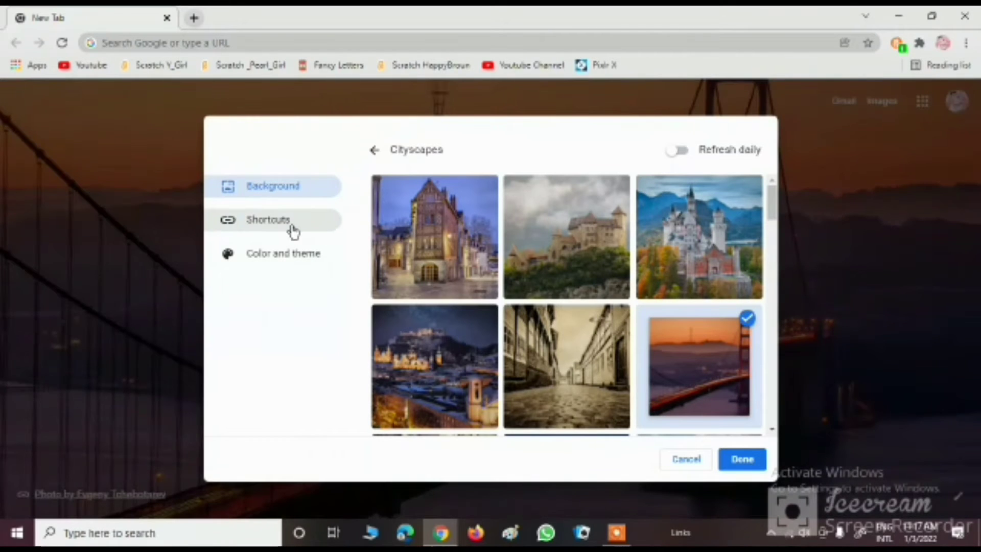
Check the shortcut options, and open the color and theme choices for the browser.
left_click(289, 225)
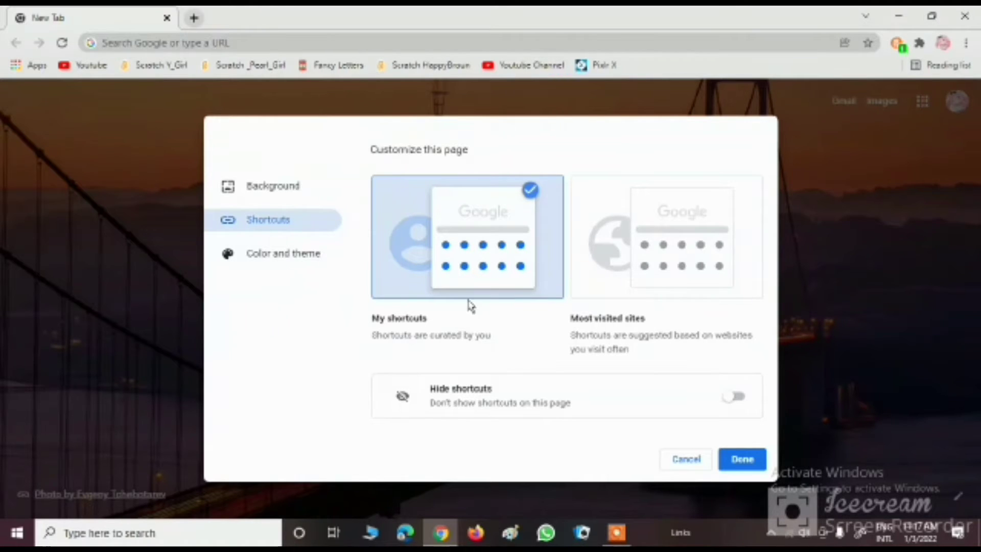
left_click(285, 260)
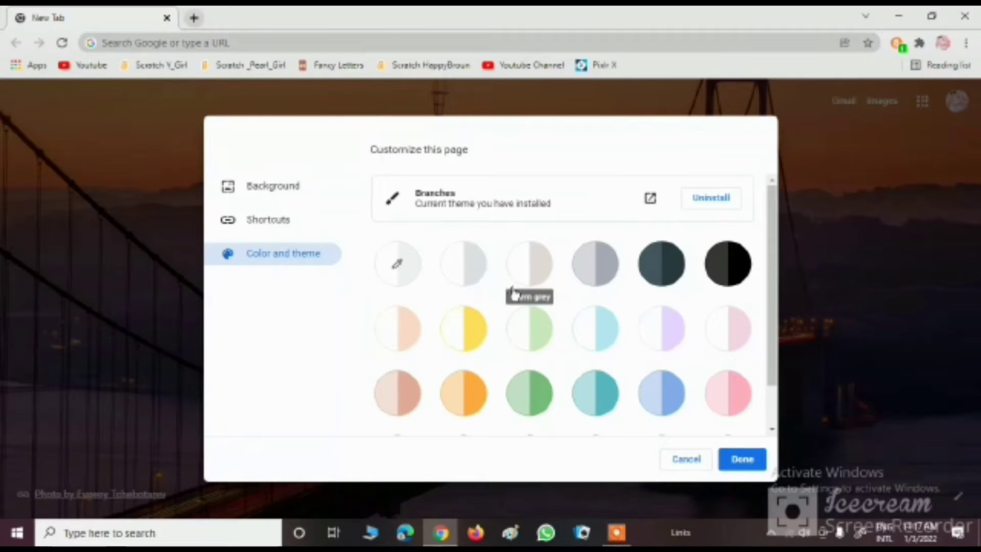
scroll(528, 308, "down", 1)
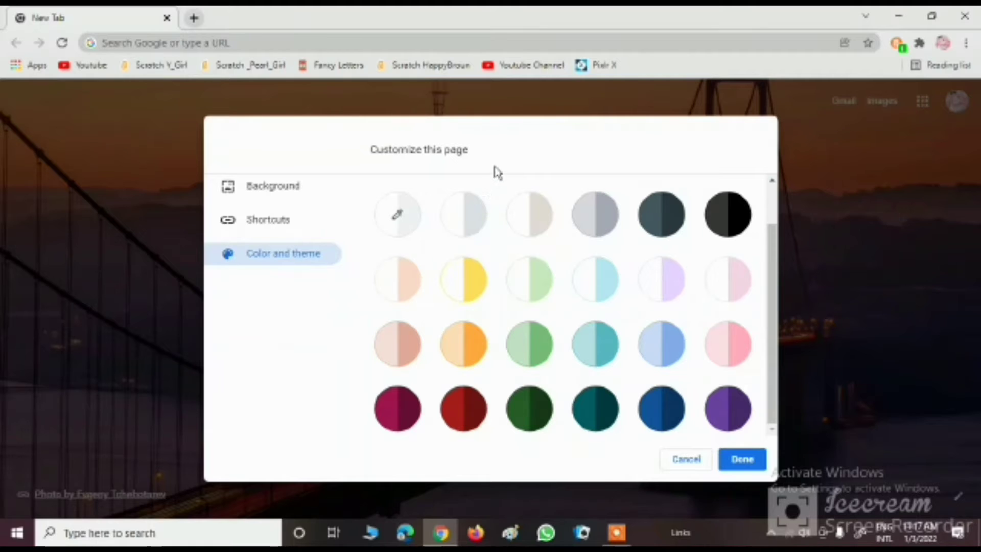
Try the dark theme colors one by one: purple, dark blue, dark teal, dark green, dark red and orange, and dark magenta.
left_click(726, 414)
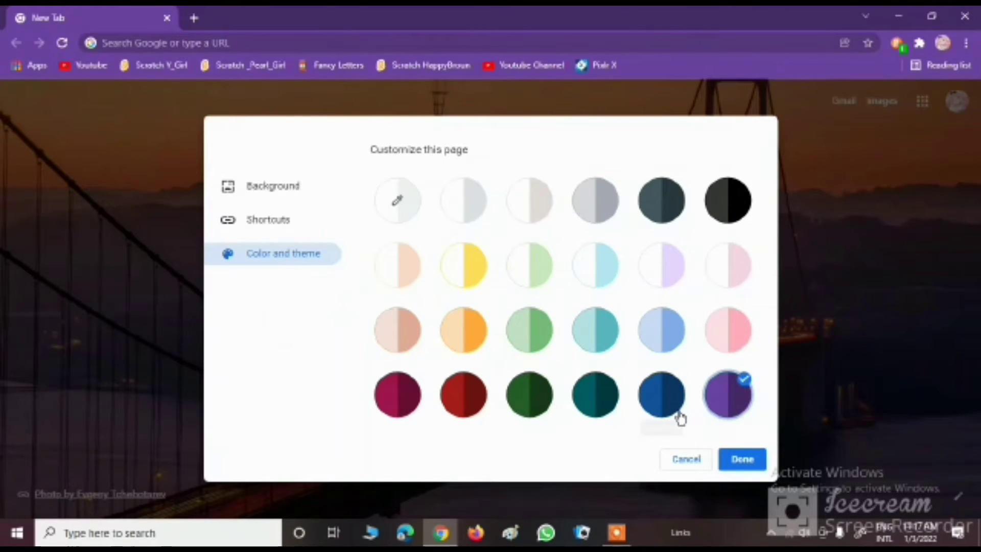
left_click(663, 398)
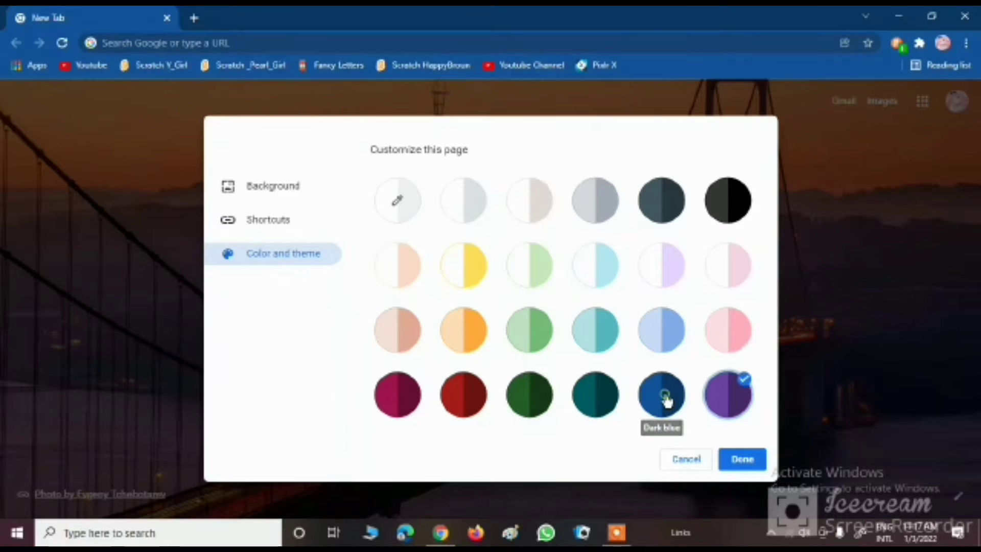
left_click(607, 409)
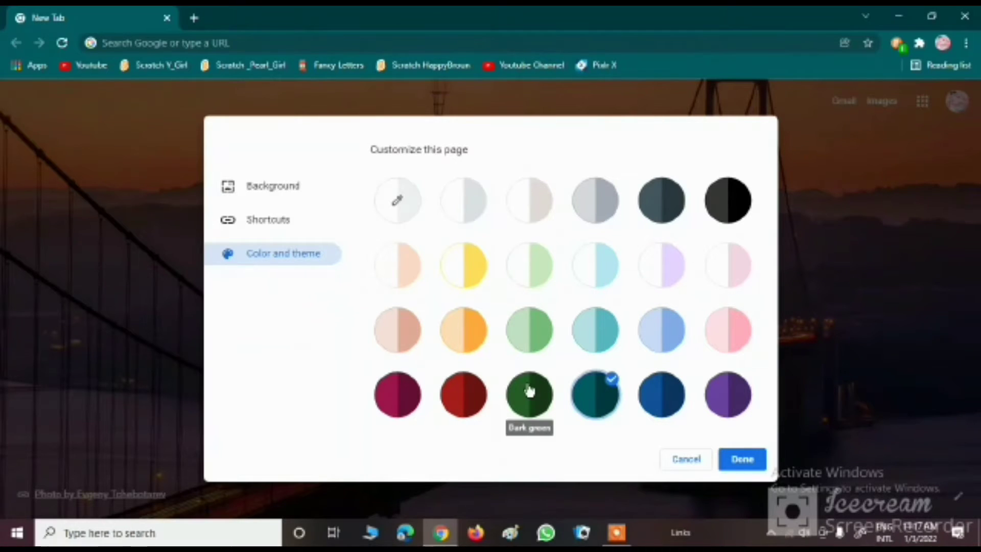
left_click(529, 394)
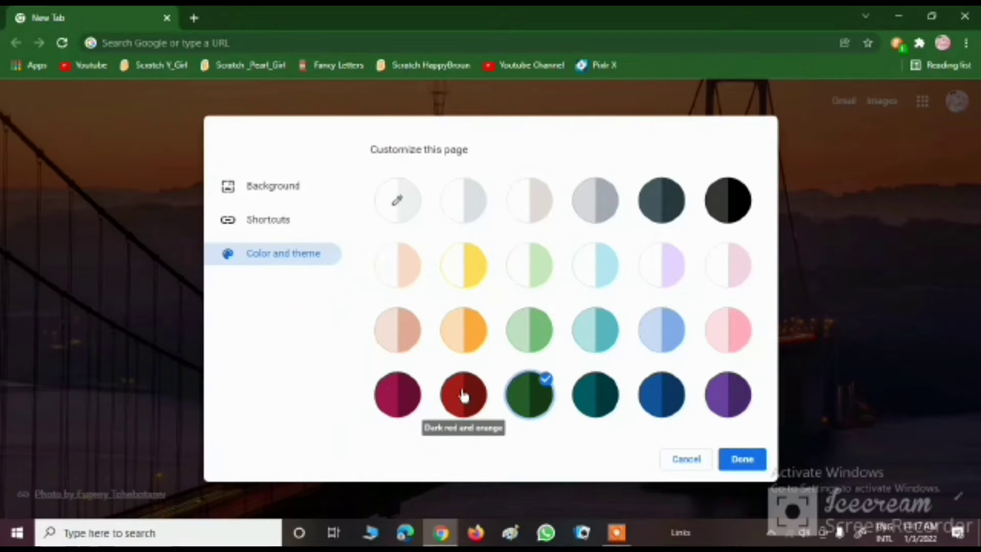
left_click(460, 398)
left_click(382, 401)
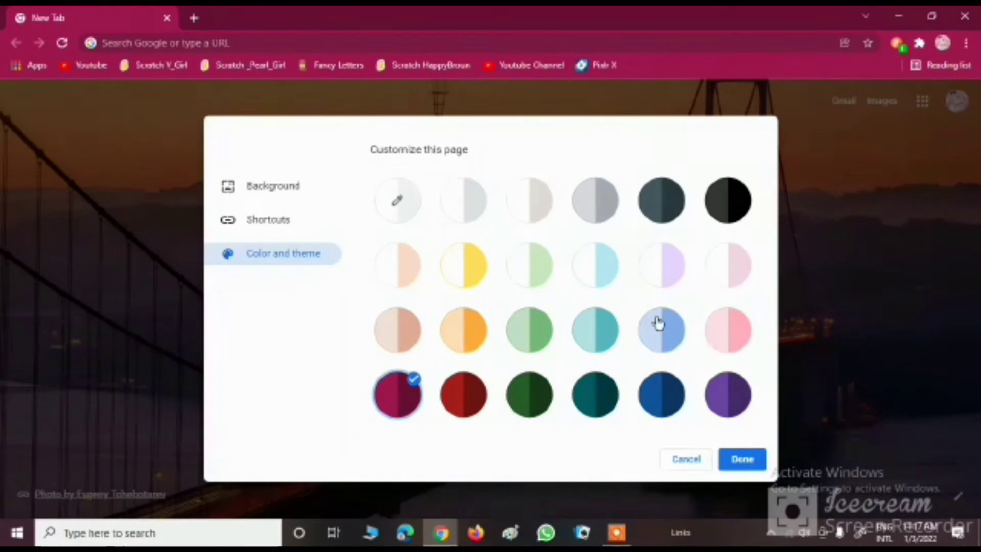
Try the pink, light blue, light teal, light green, orange, beige and lavender theme colors, followed by dark purple.
left_click(734, 334)
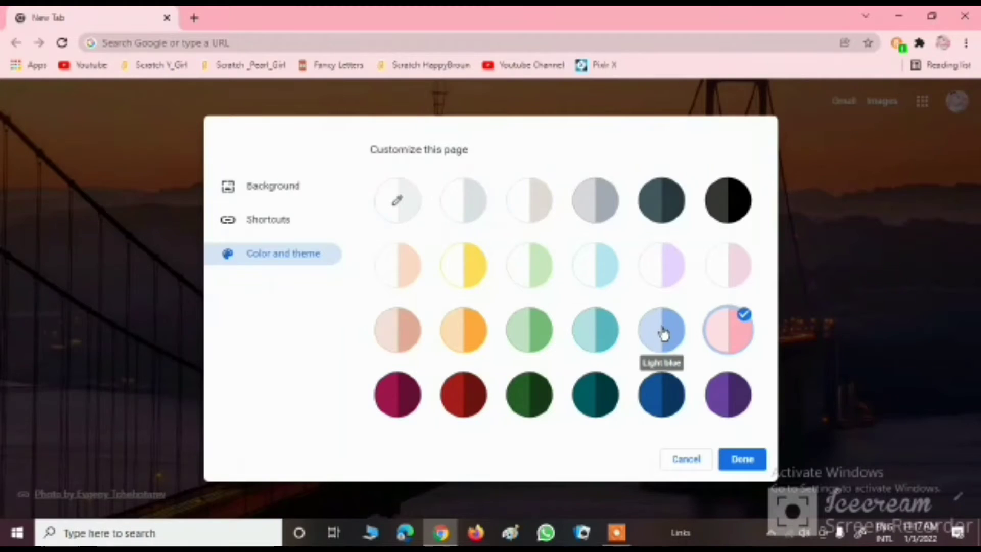
left_click(664, 333)
left_click(614, 335)
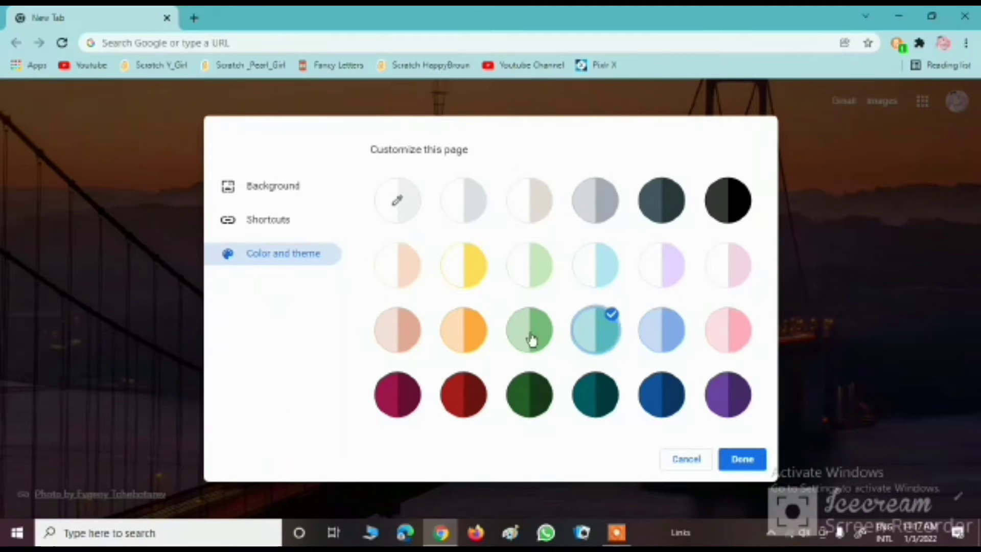
left_click(521, 340)
left_click(463, 329)
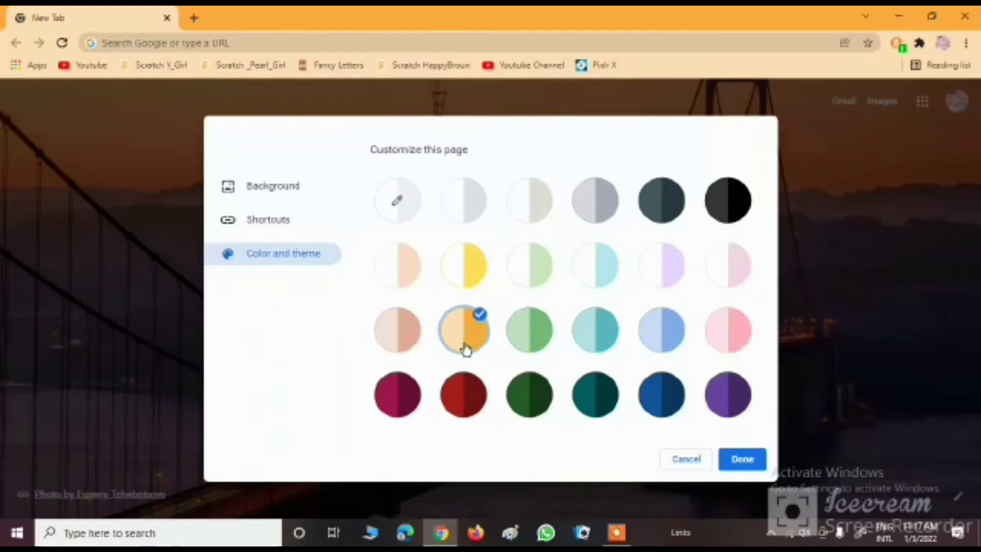
left_click(406, 349)
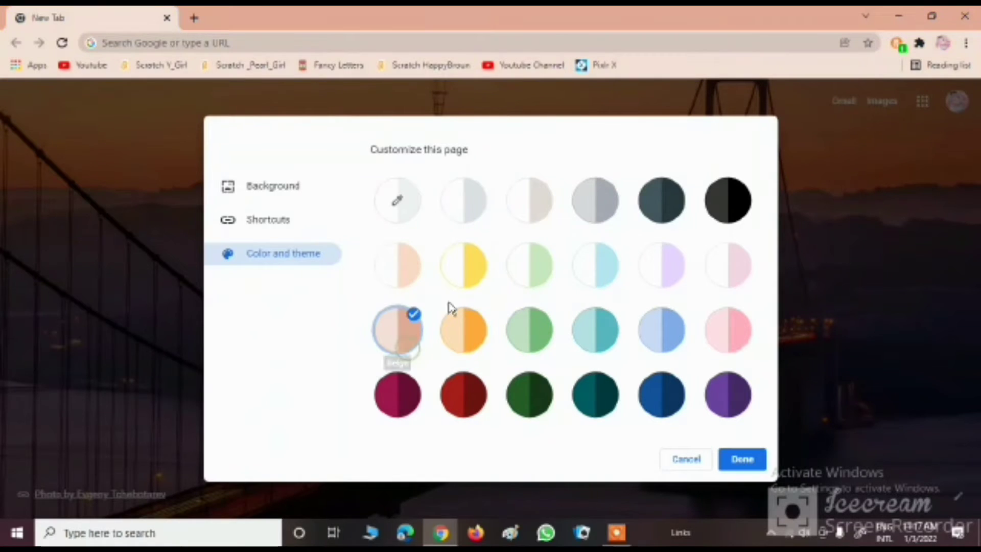
left_click(655, 283)
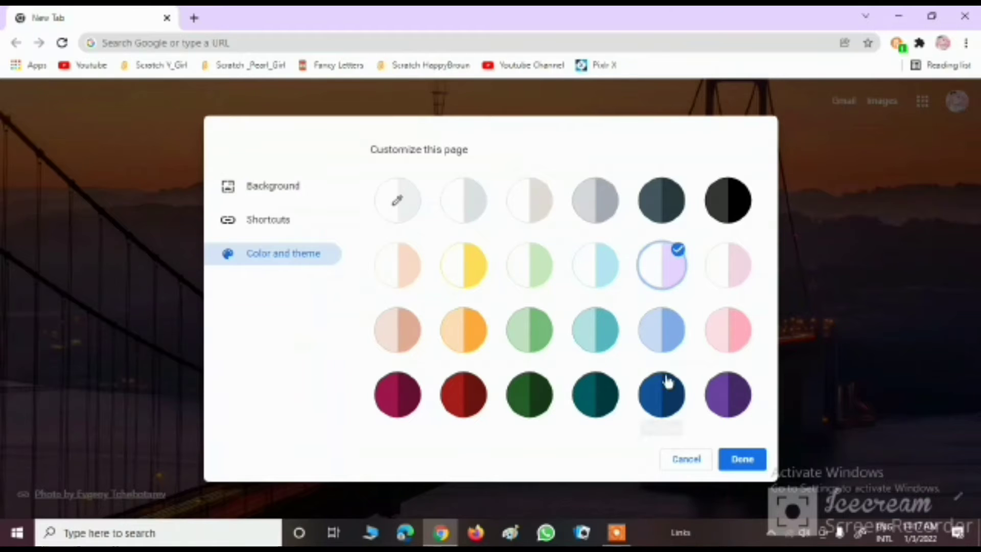
left_click(739, 396)
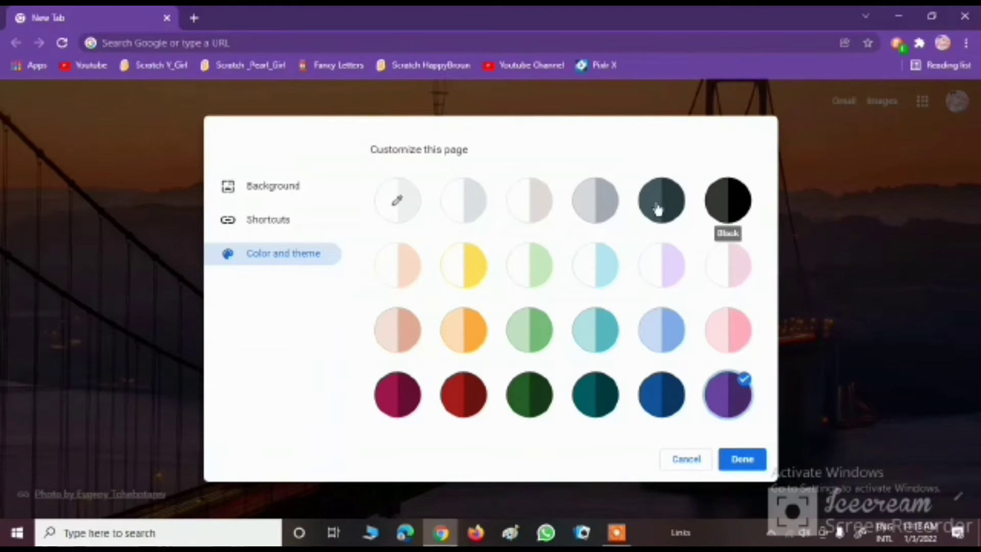
Set the browser theme color to black and save the page customization.
left_click(729, 202)
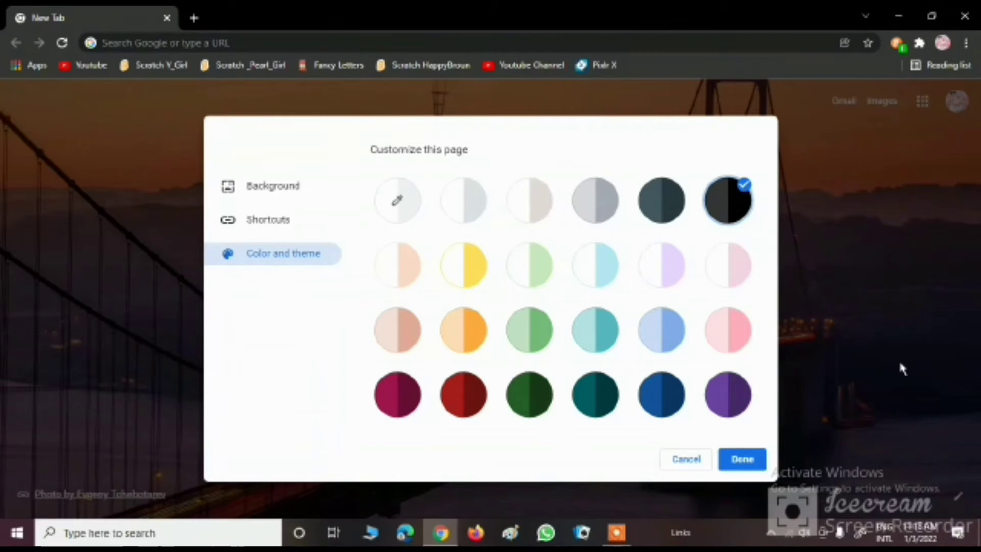
left_click(752, 462)
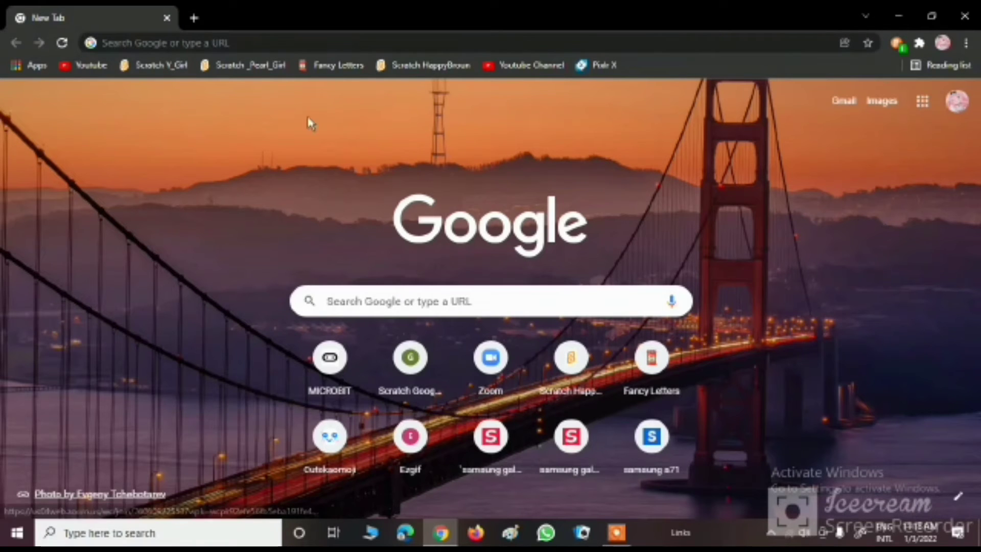
Search Google for "chrome web store".
left_click(385, 43)
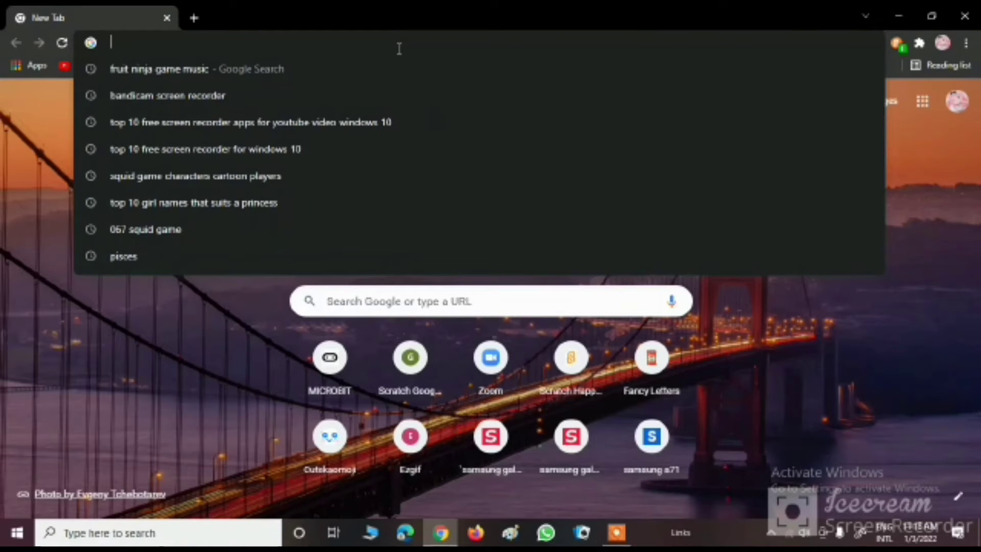
type("chr")
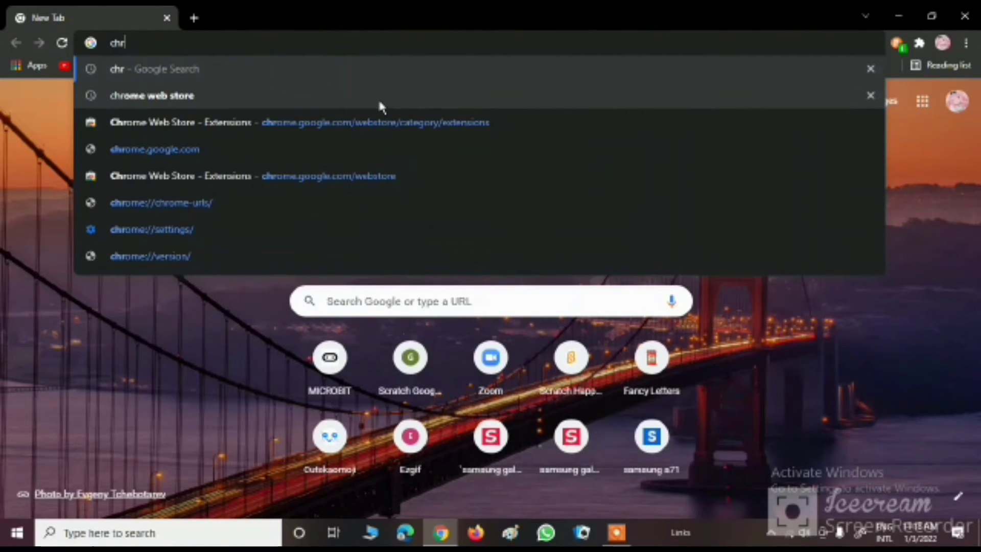
left_click(379, 97)
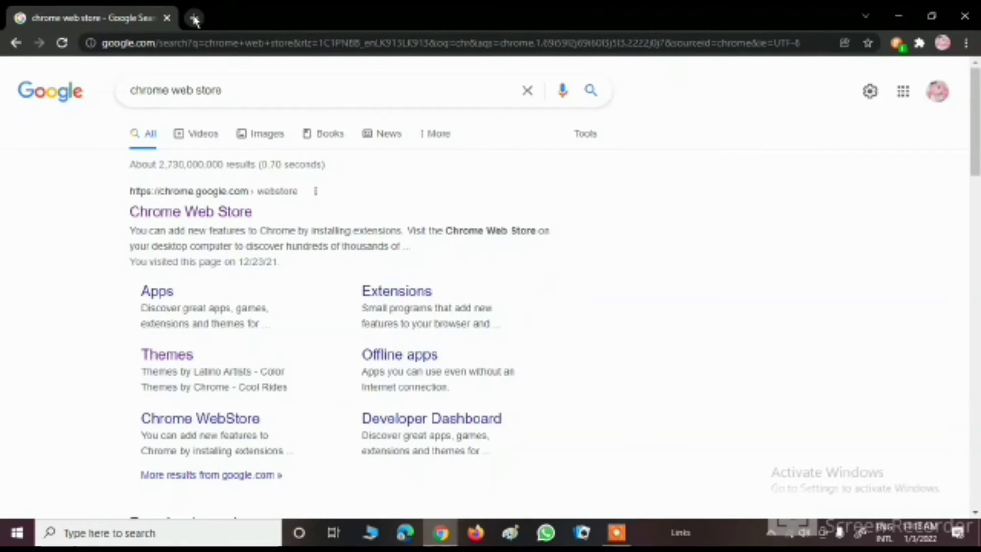
Open the Web Store from the browser's Apps page in a new tab.
left_click(195, 19)
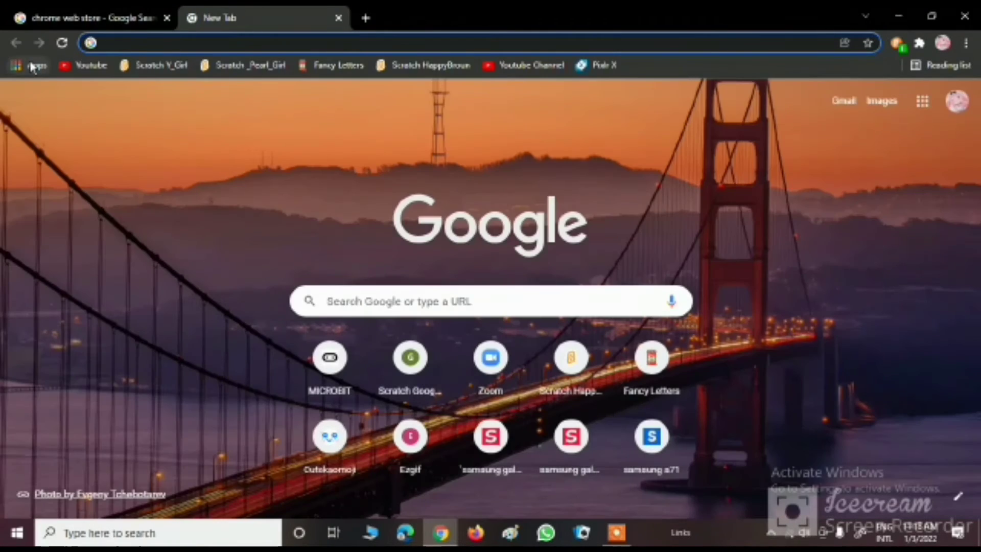
left_click(32, 65)
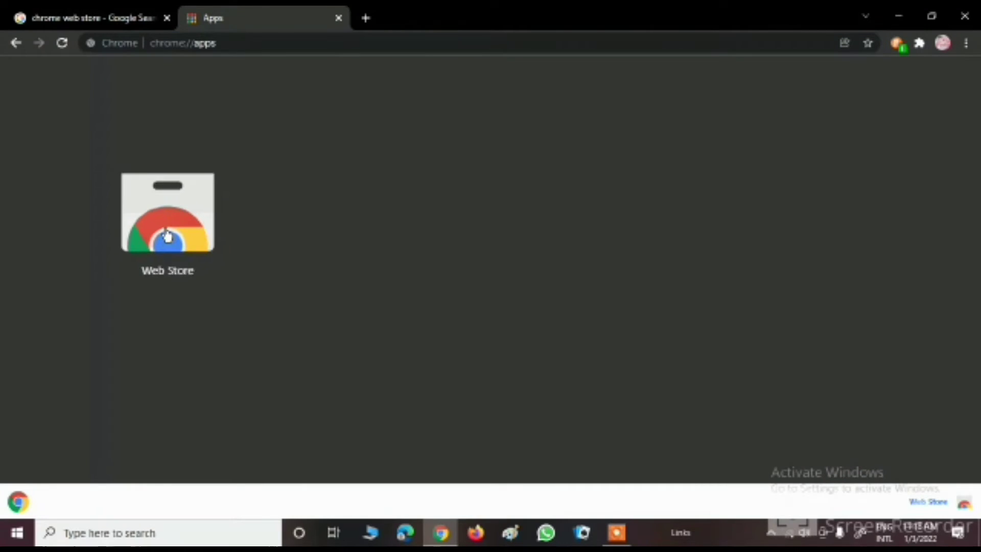
left_click(179, 243)
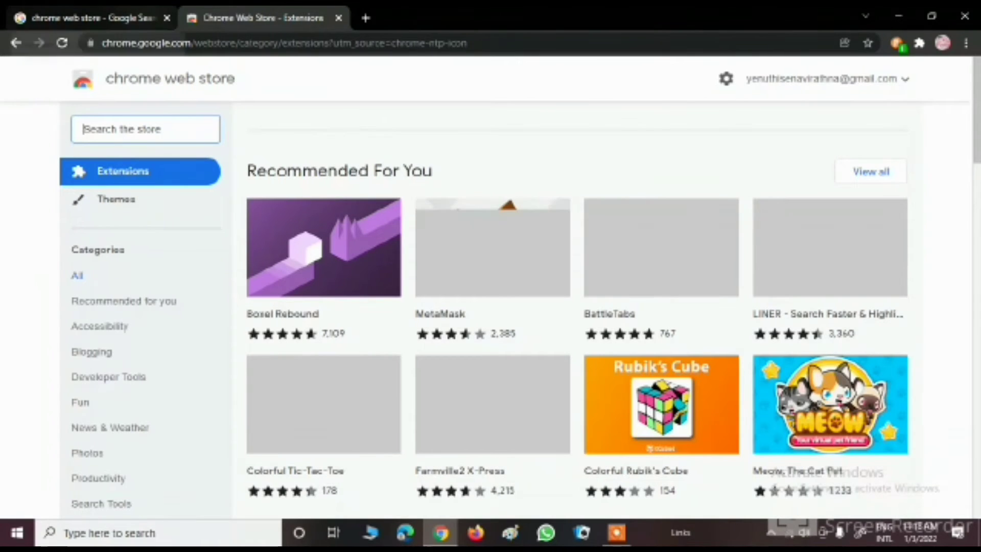
Return to the Google results for "chrome web store" and open the Chrome Web Store result.
left_click(144, 18)
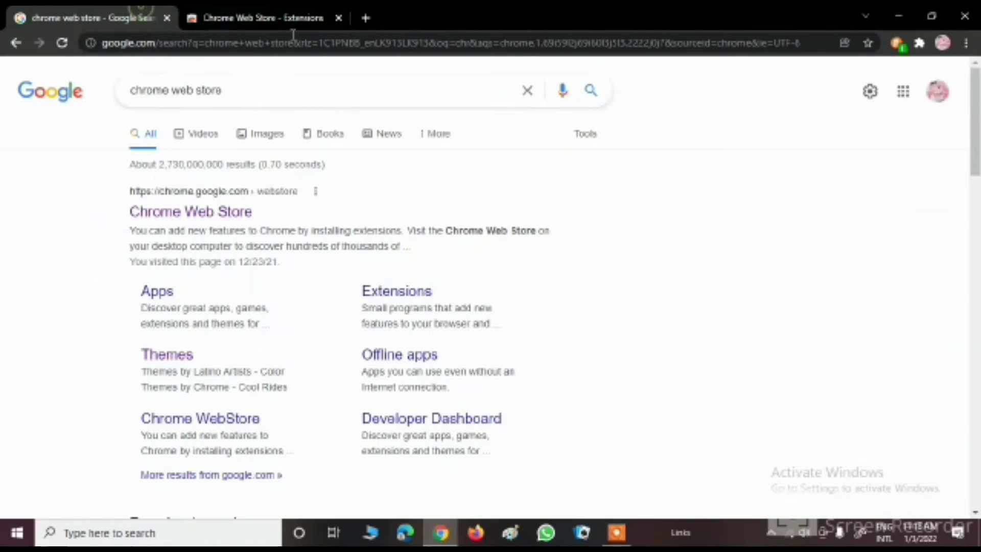
left_click(230, 218)
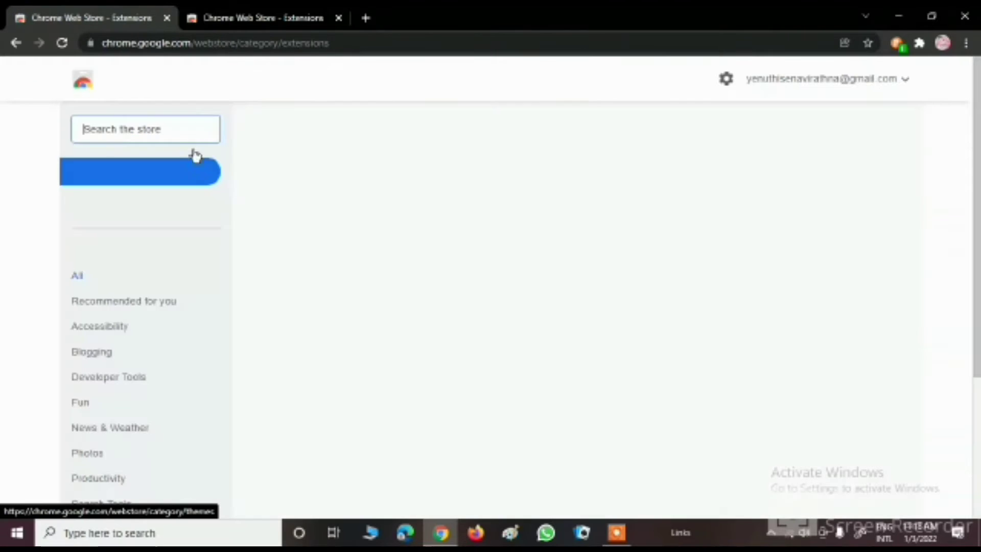
Close the duplicate Web Store tab and search the store for "blackpink".
left_click(245, 18)
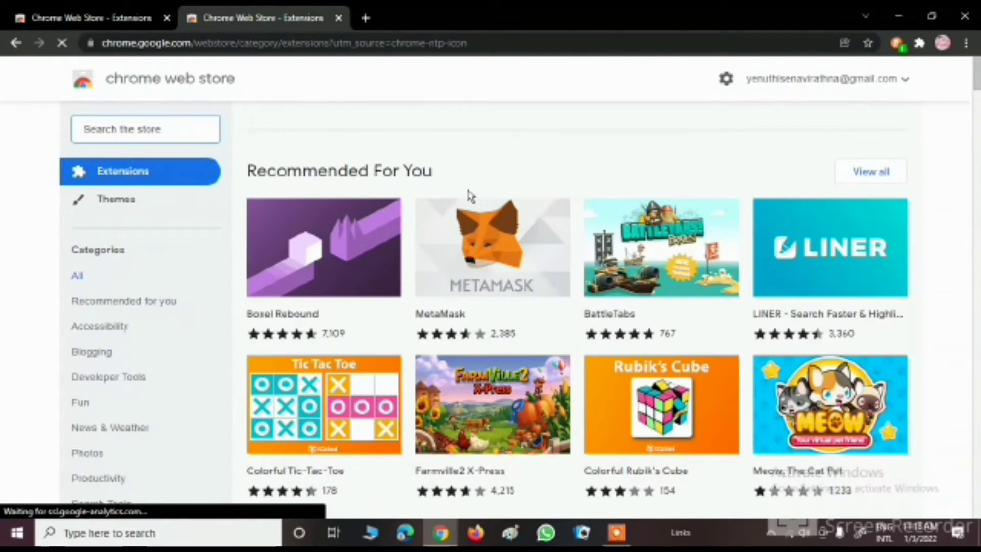
left_click(167, 18)
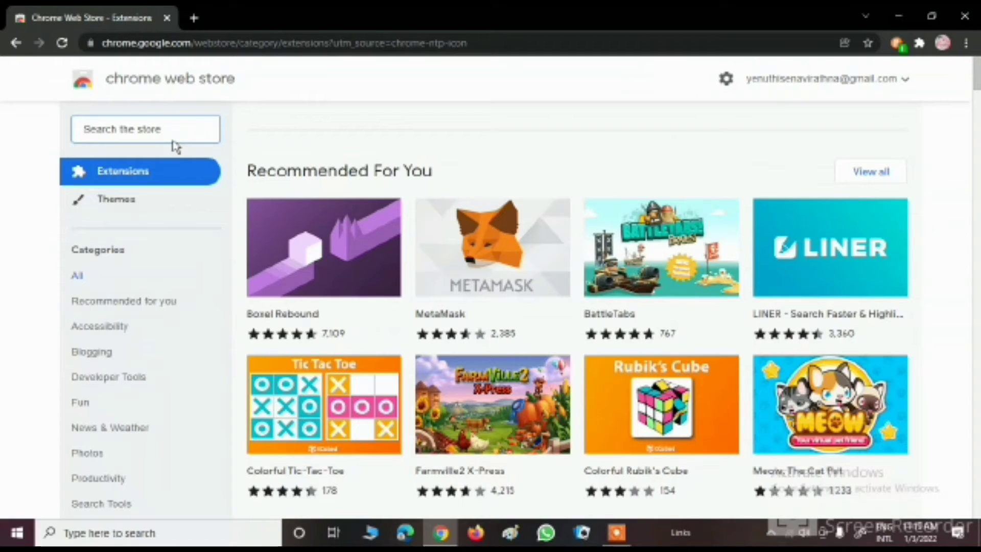
type("bl")
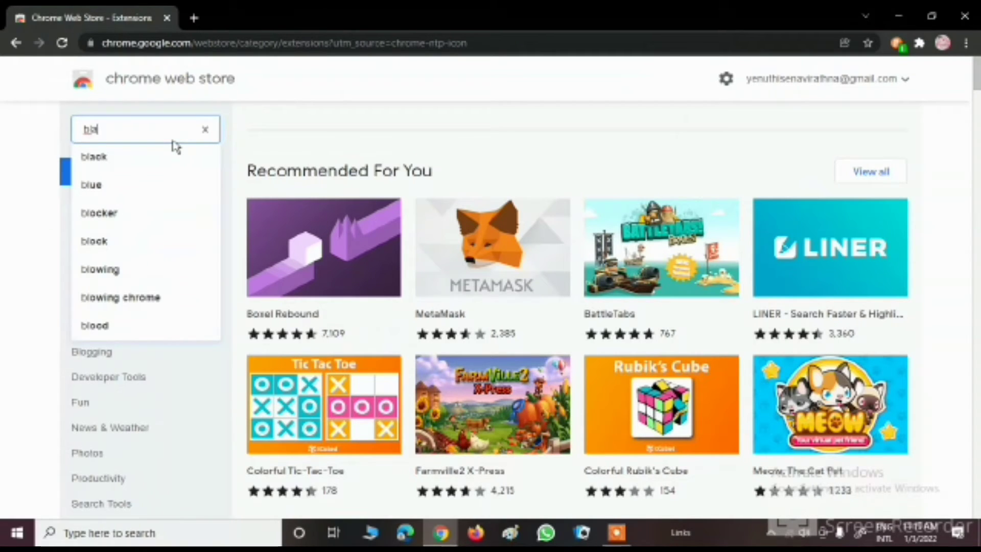
type("a")
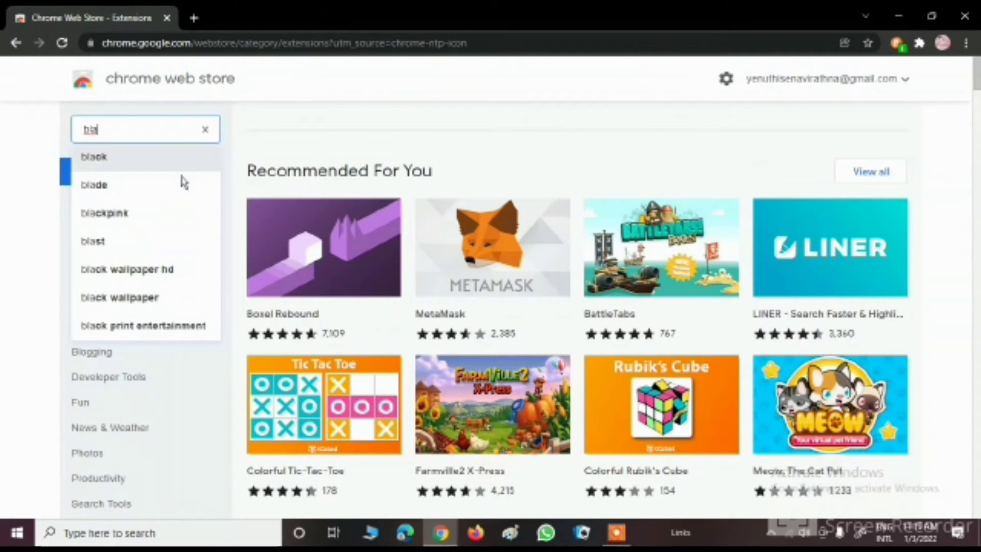
left_click(186, 212)
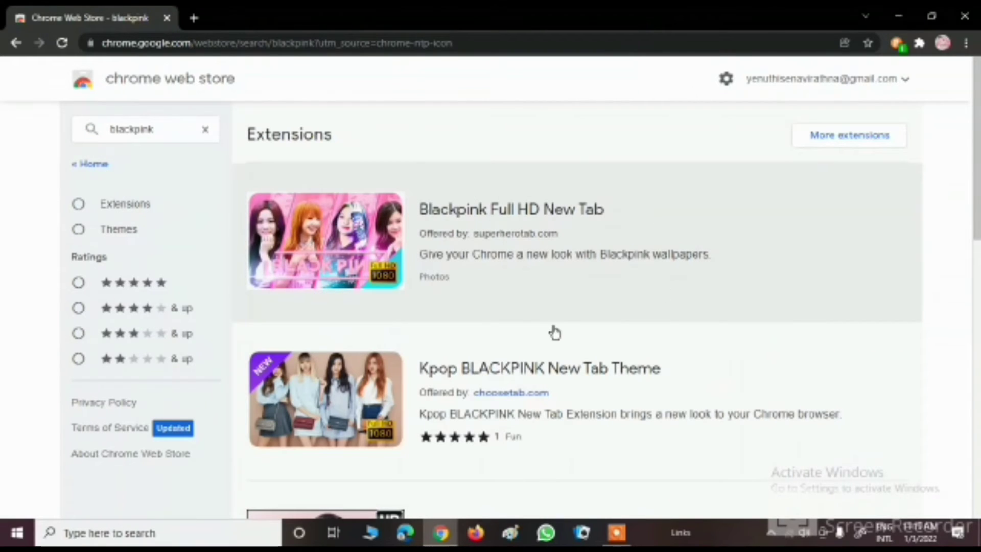
Browse the blackpink results and open the "Blackpink Lisa Wallpapers Custom Kpop New Tab" extension page.
scroll(648, 362, "down", 3)
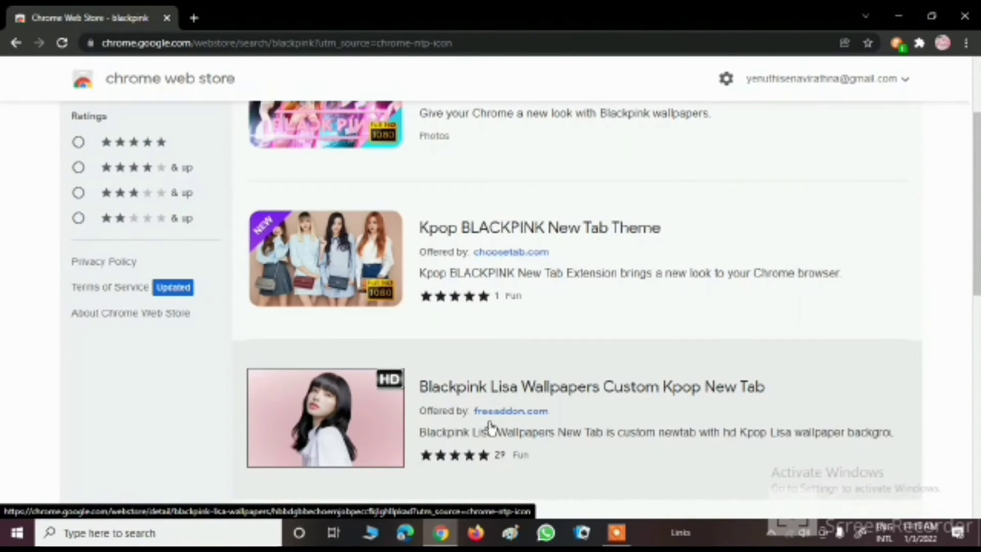
scroll(489, 428, "down", 7)
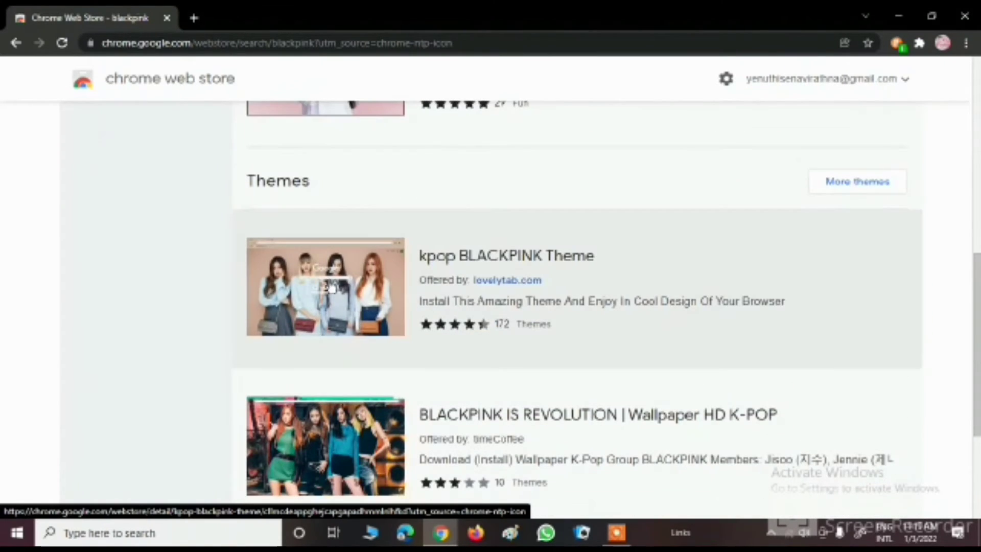
scroll(461, 247, "down", 4)
scroll(539, 372, "up", 14)
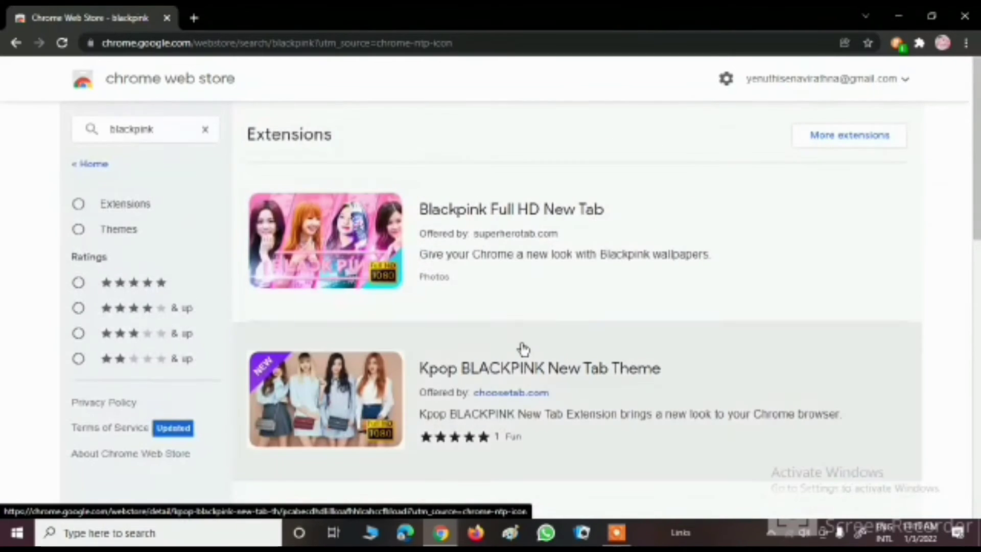
scroll(523, 350, "down", 4)
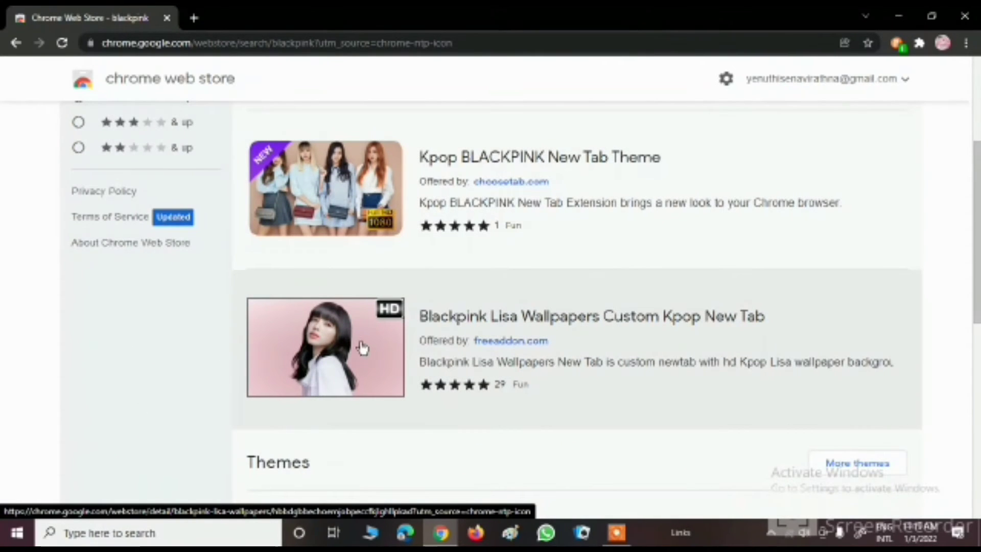
scroll(361, 330, "down", 5)
scroll(398, 387, "up", 5)
left_click(339, 356)
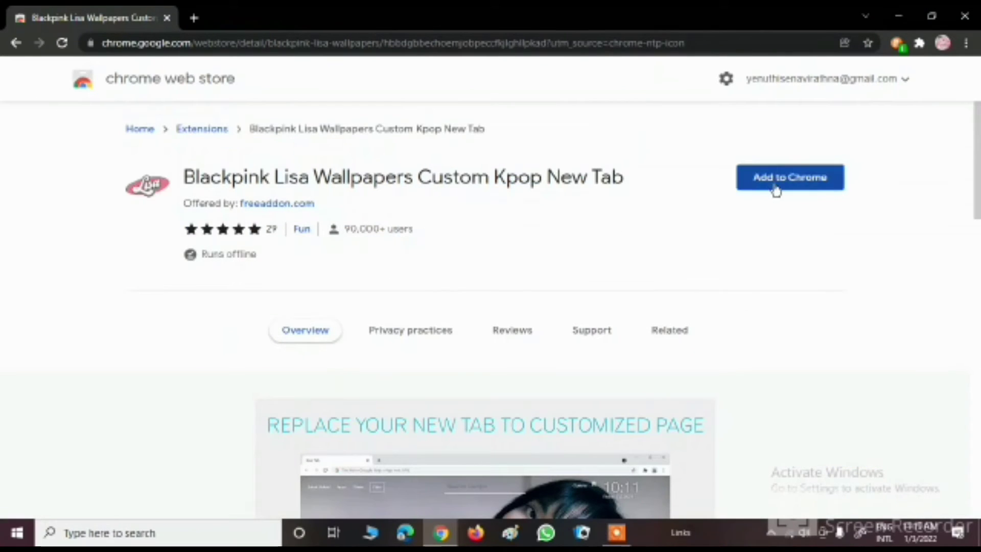
Add the Blackpink Lisa Wallpapers extension to Chrome and close the freeaddon.com tab.
left_click(777, 190)
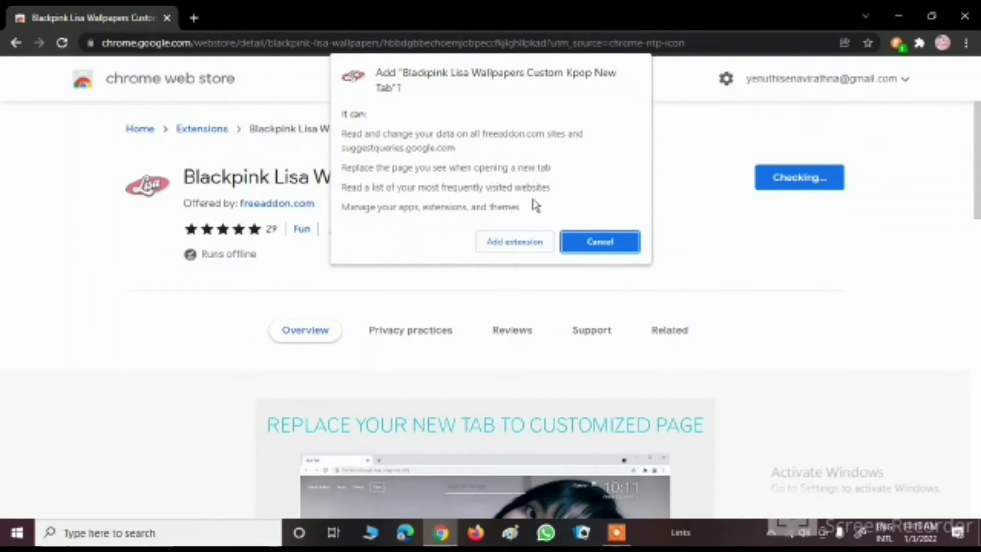
left_click(519, 245)
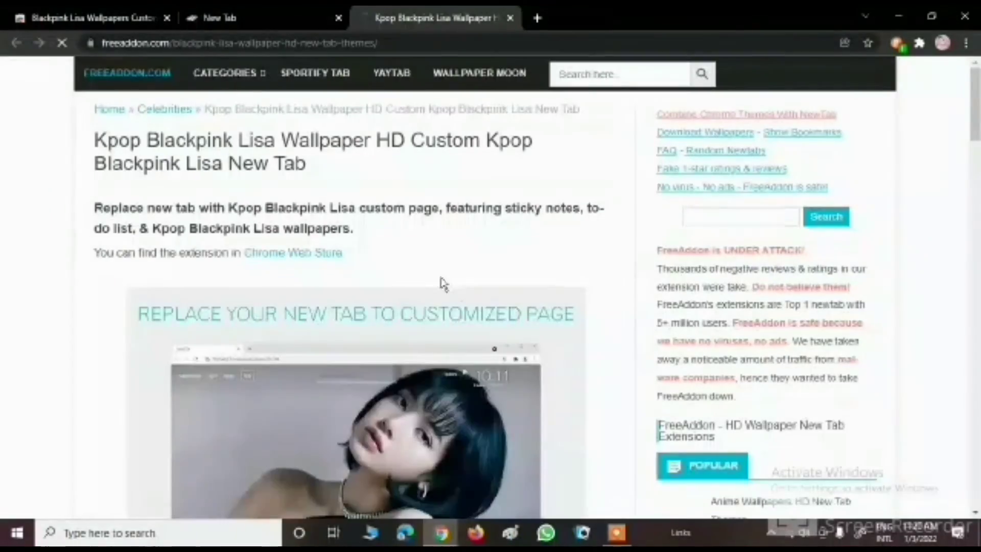
scroll(548, 287, "down", 8)
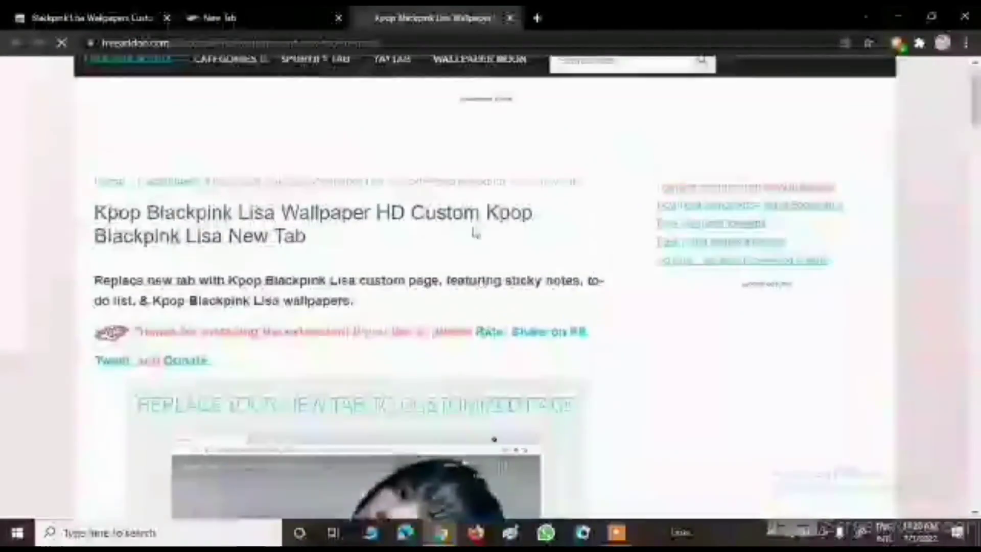
left_click(510, 19)
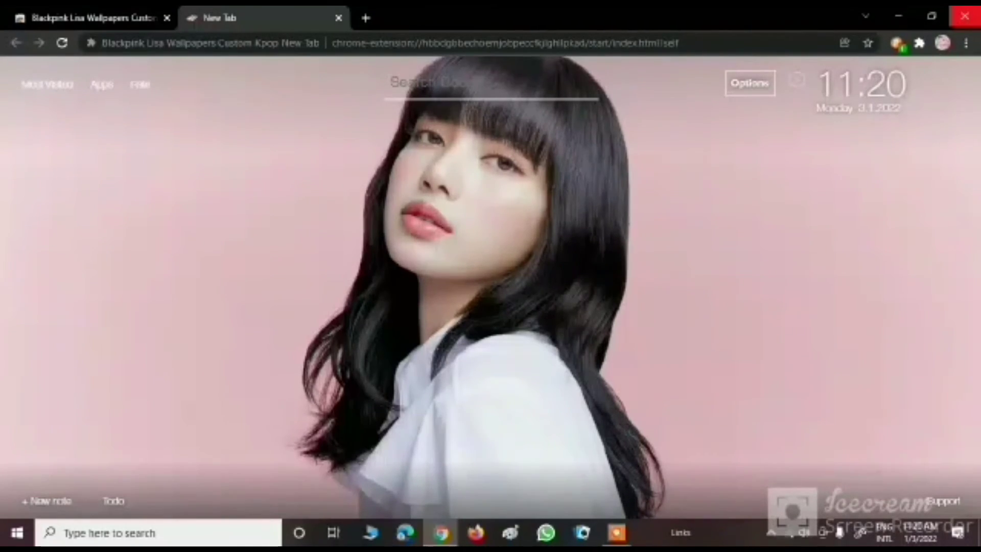
Restart Chrome, keep the extension's page as the new tab page, and close the Google tab.
left_click(965, 17)
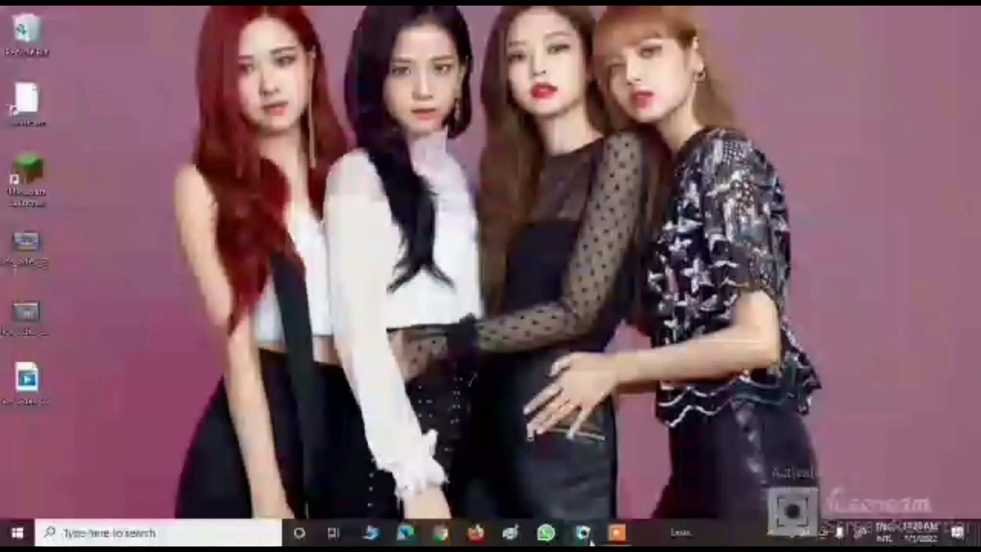
left_click(442, 534)
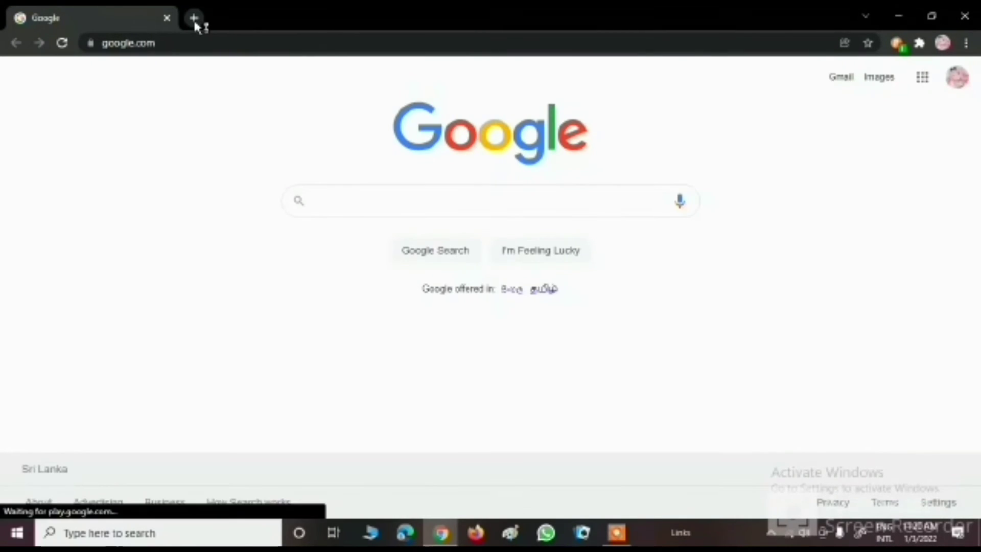
left_click(195, 23)
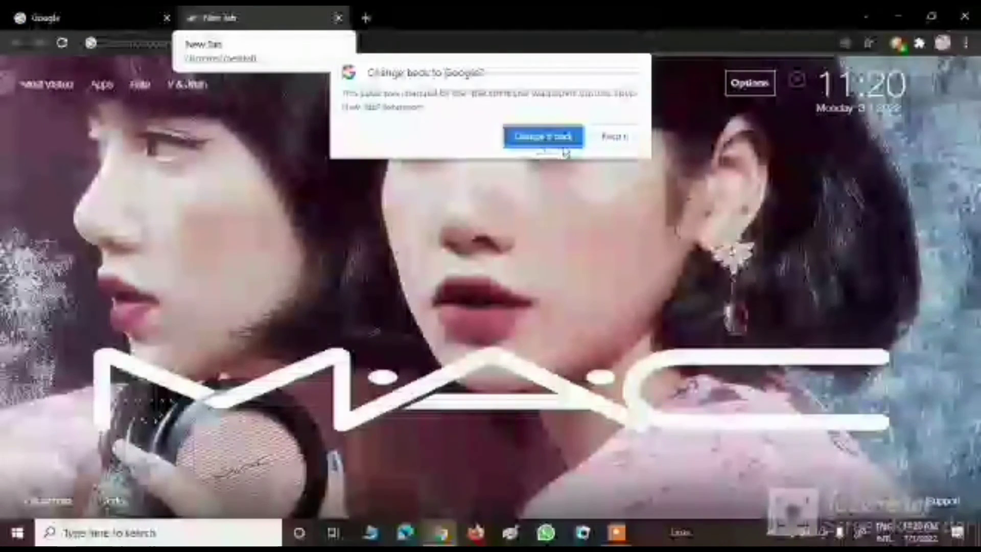
left_click(615, 139)
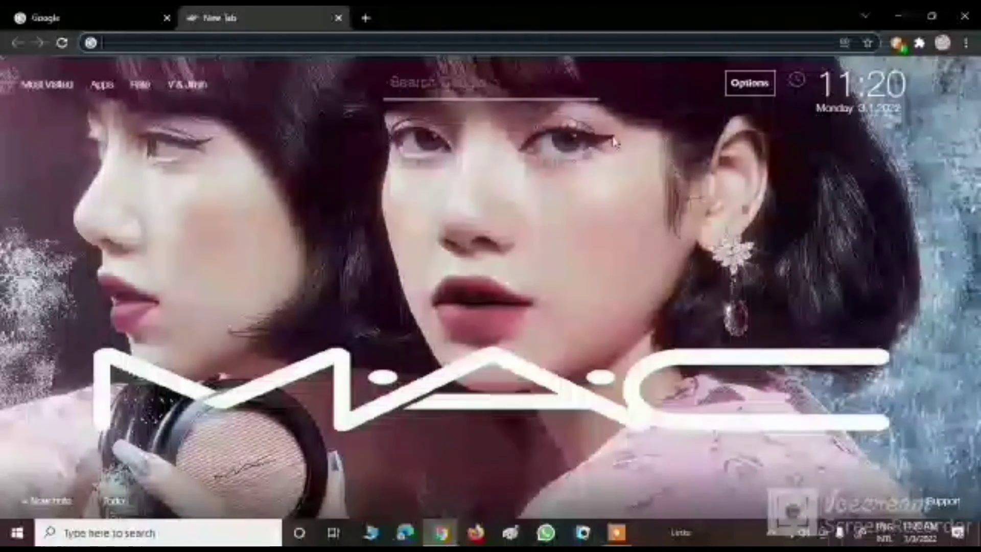
left_click(166, 19)
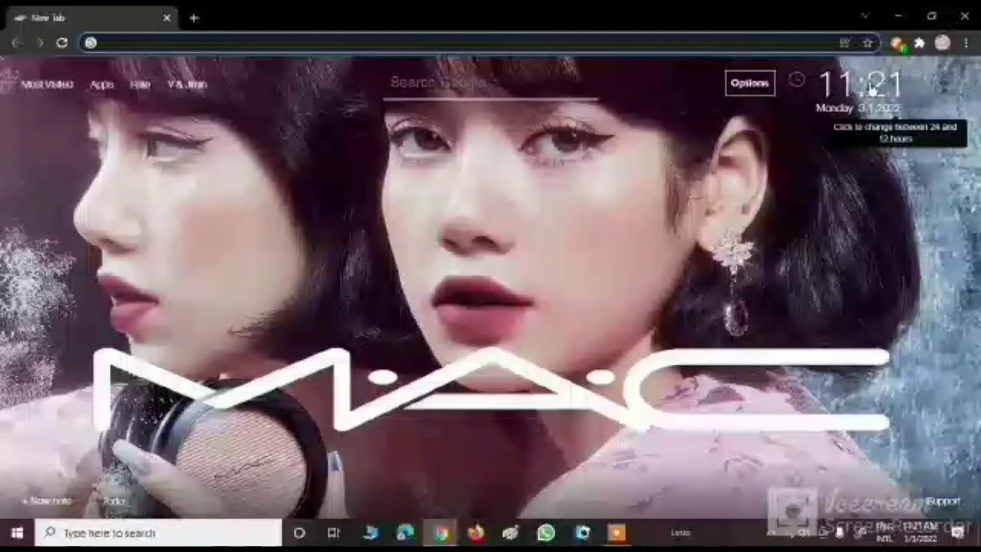
left_click(463, 84)
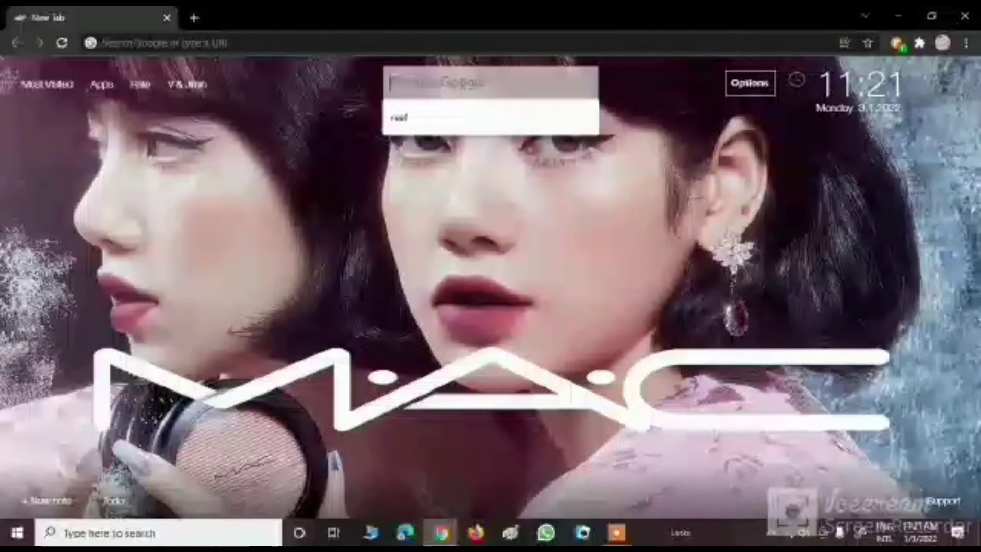
left_click(460, 217)
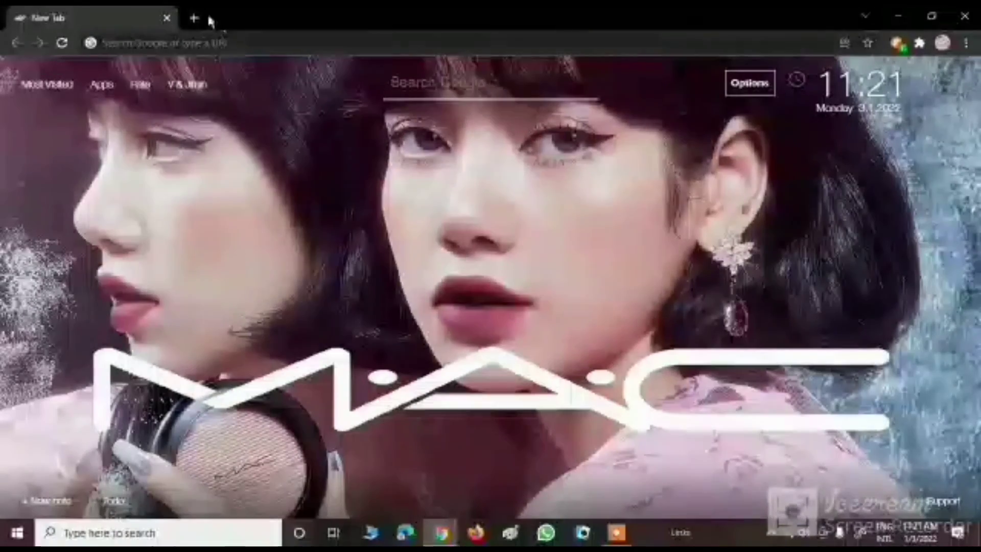
mouse_move(61, 89)
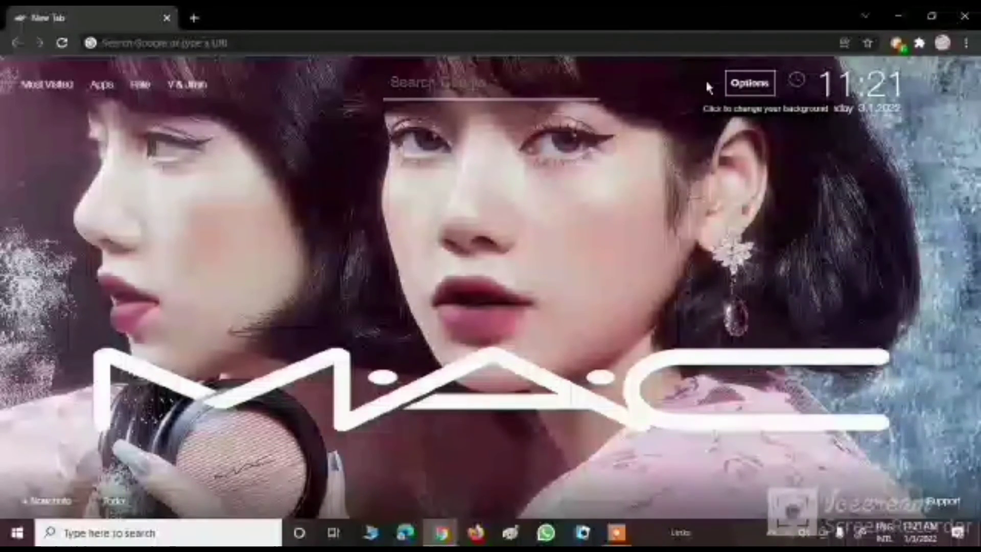
Search Google again for "chrome web store" and open the Chrome Web Store result.
left_click(495, 43)
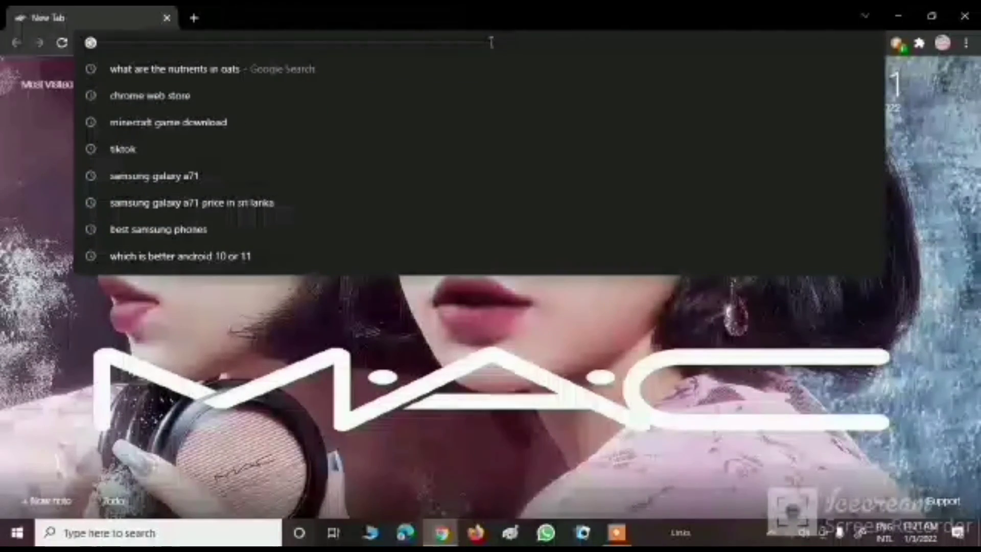
left_click(153, 97)
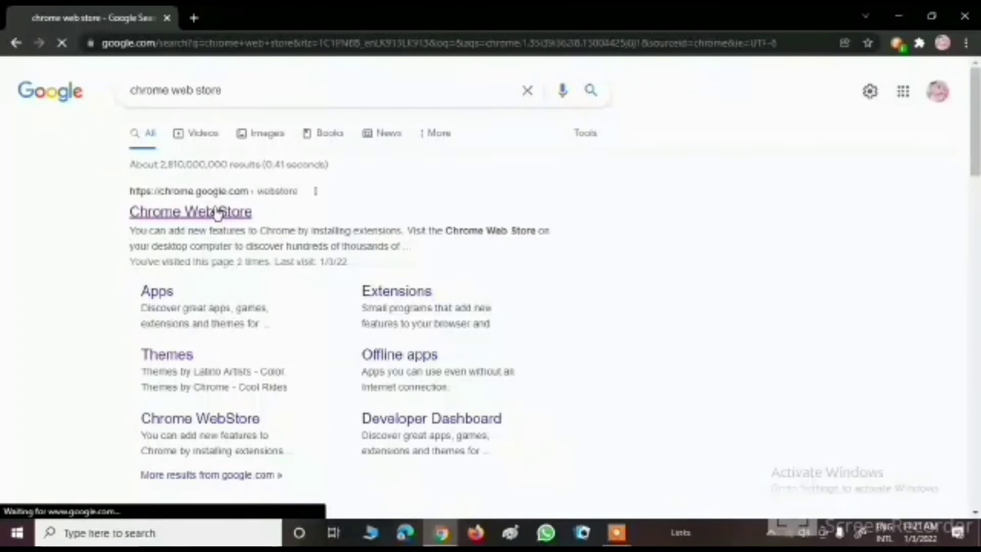
left_click(217, 212)
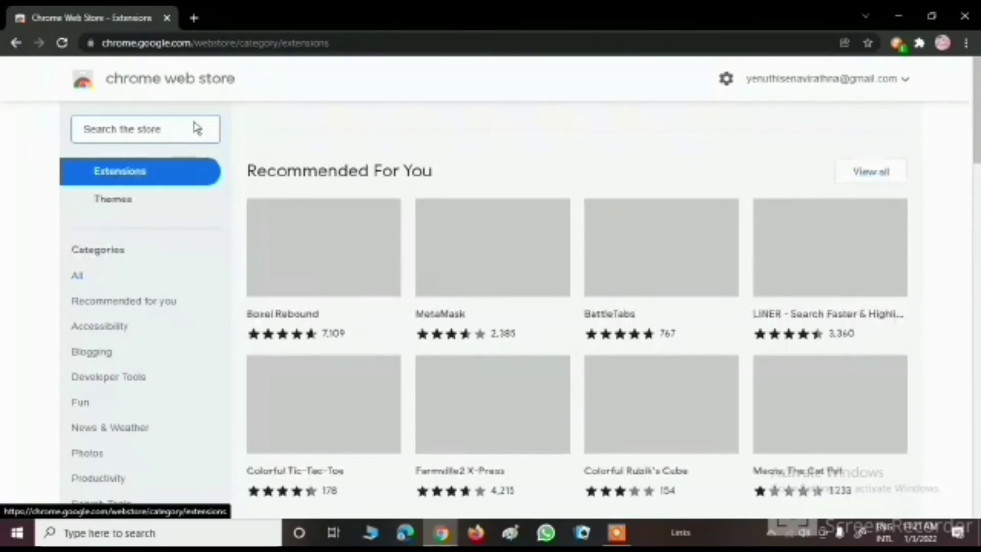
Search the Chrome Web Store for "blackpink" again.
left_click(157, 129)
type("ti")
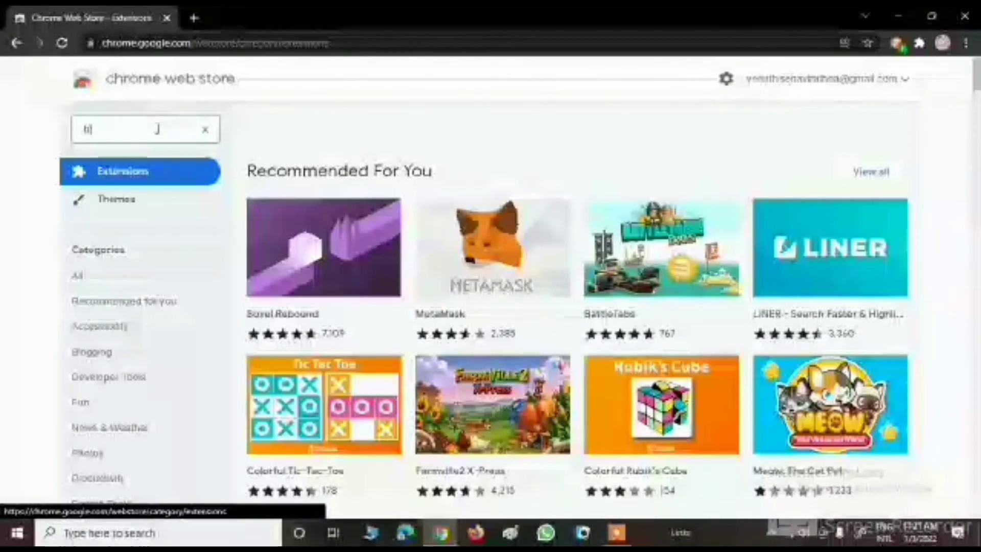
type("a")
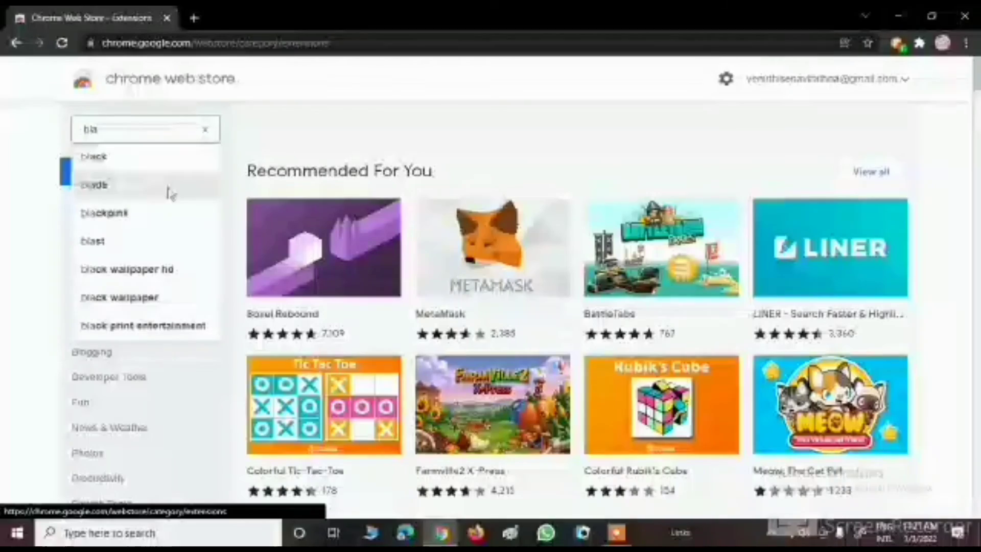
left_click(165, 221)
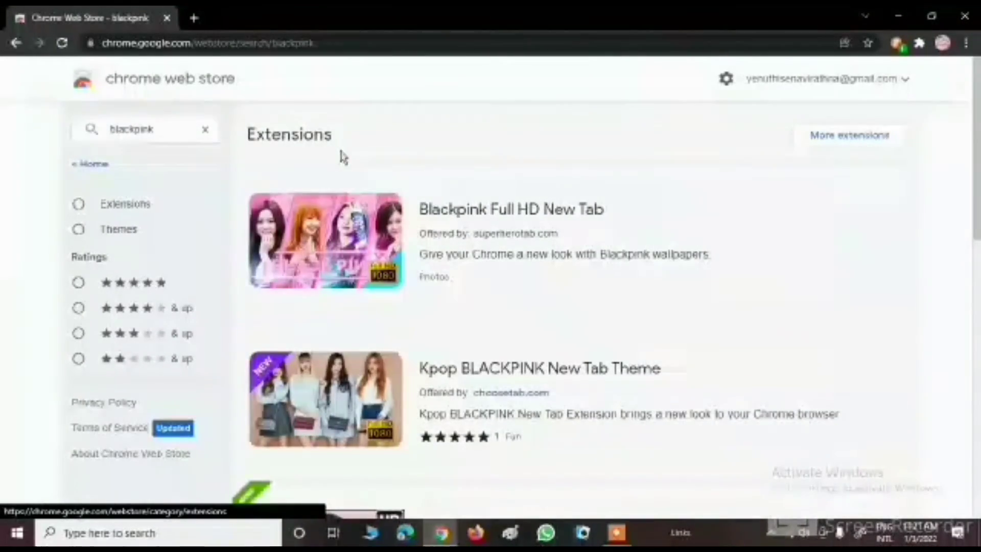
Open the "Blackpink Lisa Wallpapers Custom Kpop New Tab" page and remove the extension from Chrome.
scroll(358, 178, "down", 5)
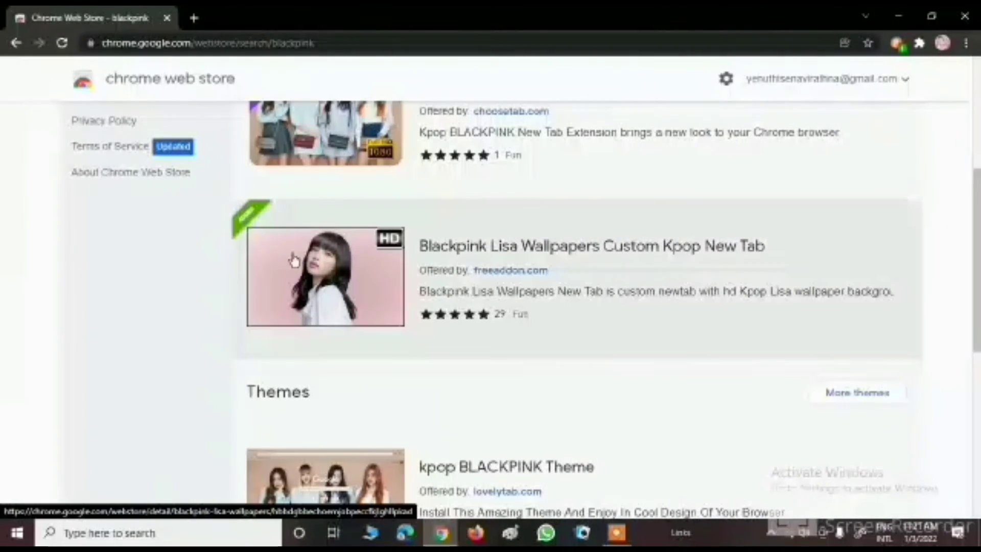
left_click(303, 270)
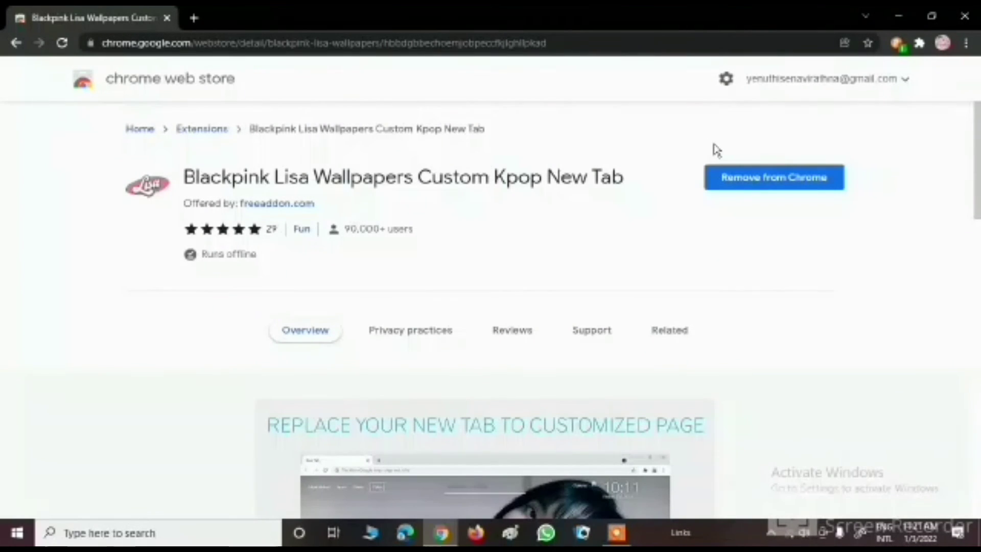
left_click(748, 184)
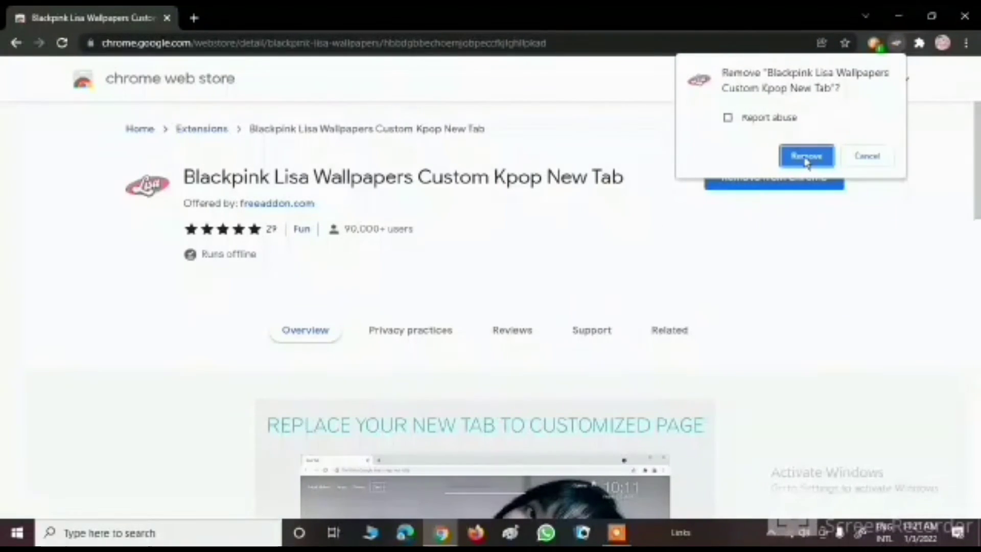
left_click(806, 156)
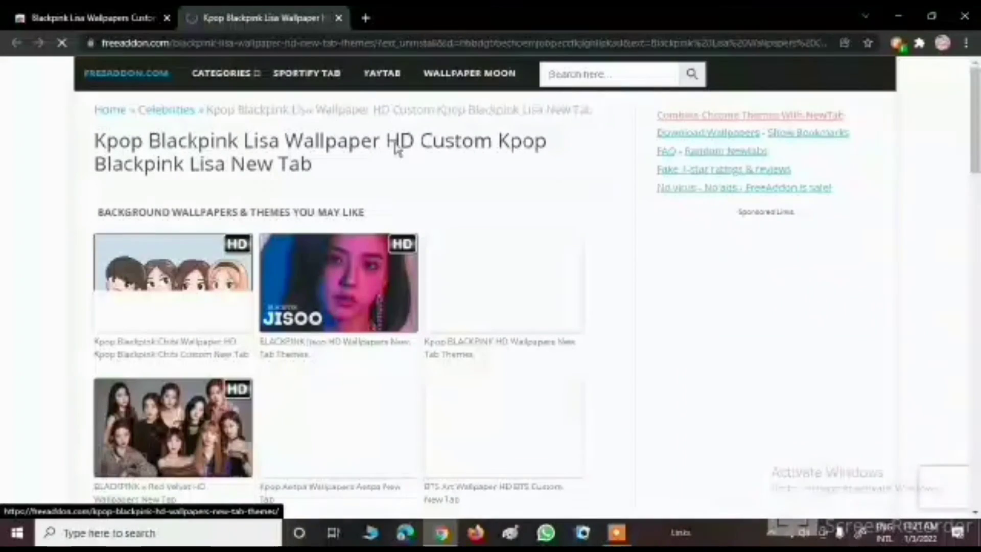
Open a new tab to check its background and close the freeaddon.com and Web Store tabs.
left_click(364, 18)
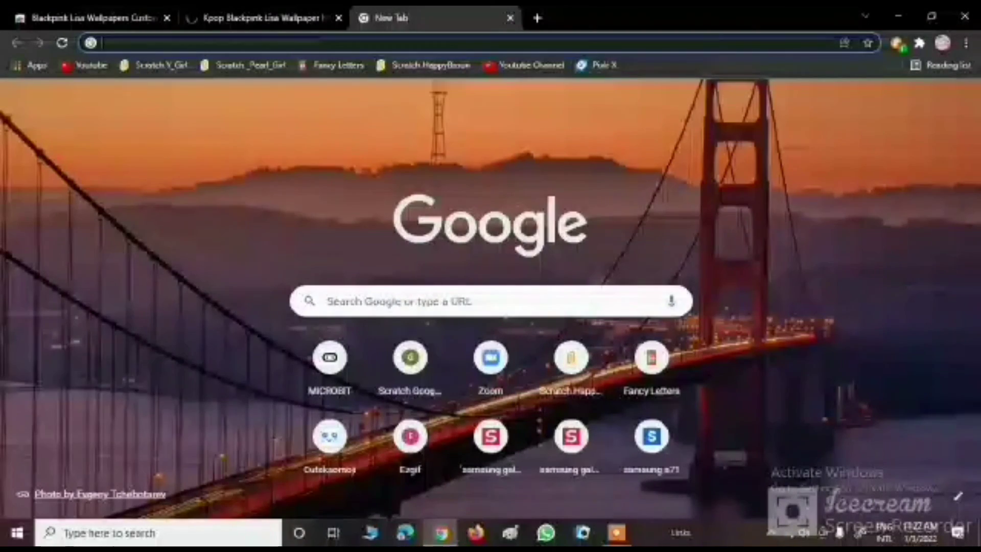
left_click(338, 18)
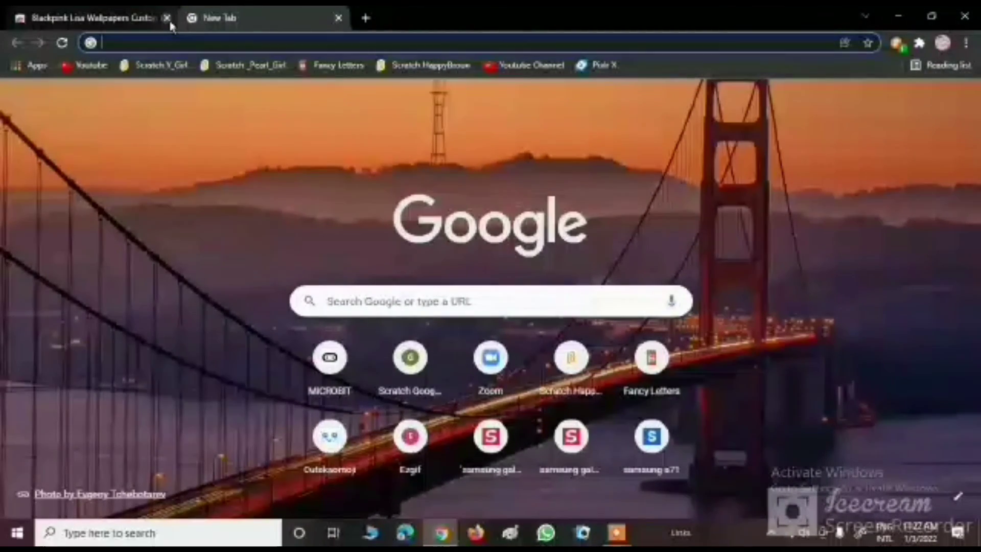
left_click(167, 18)
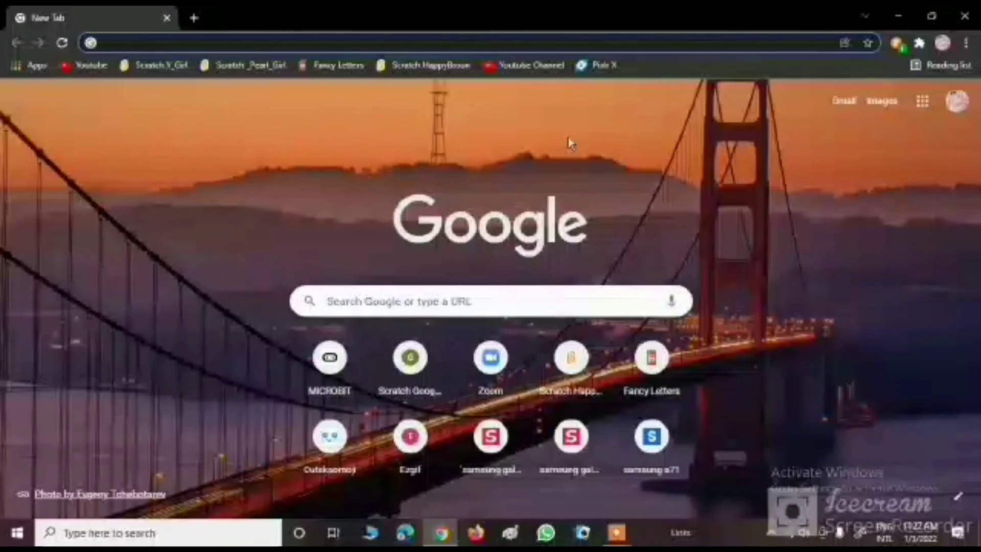
left_click(636, 263)
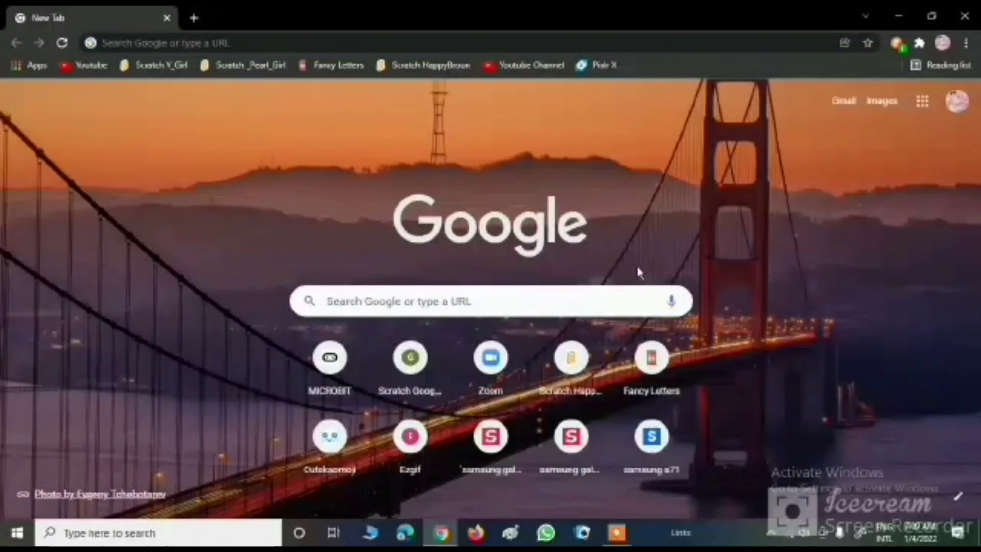